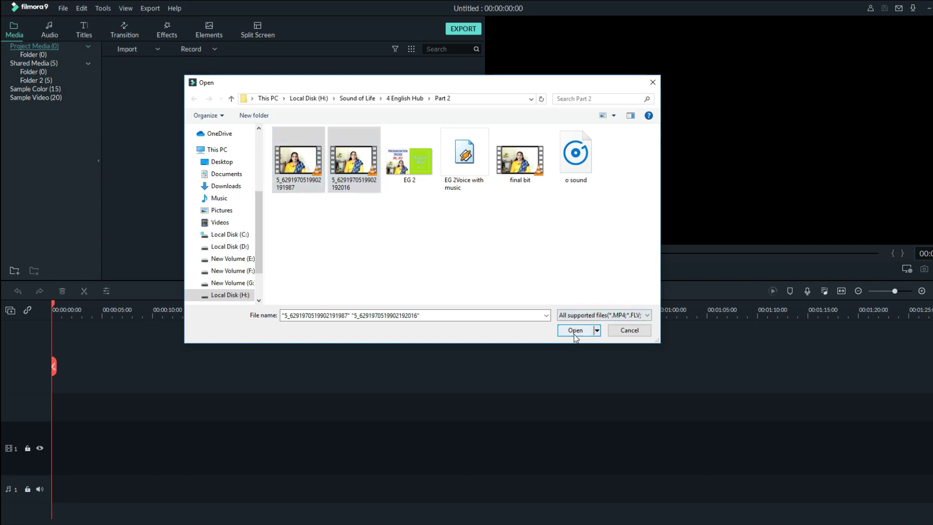
# Step: Import the two selected talking-head clips from the Part 2 folder into Project Media
pyautogui.click(575, 330)
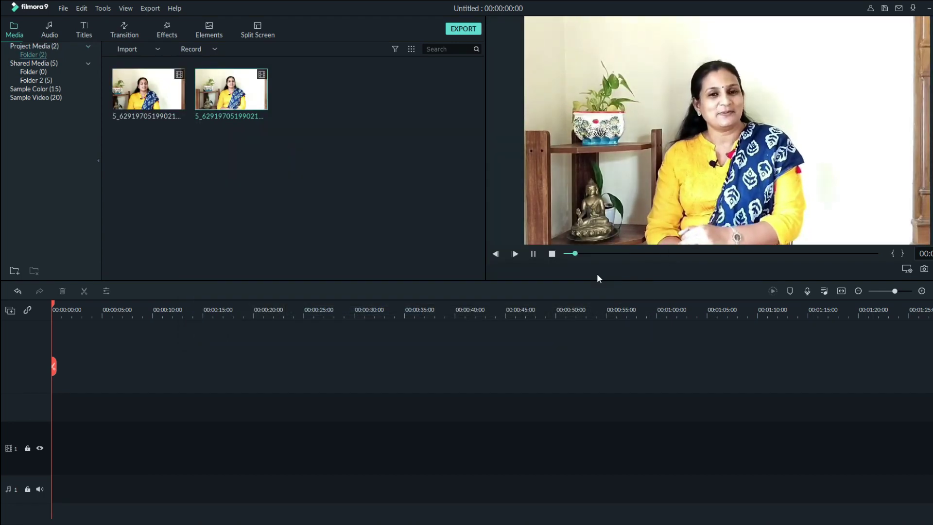
pyautogui.click(43, 450)
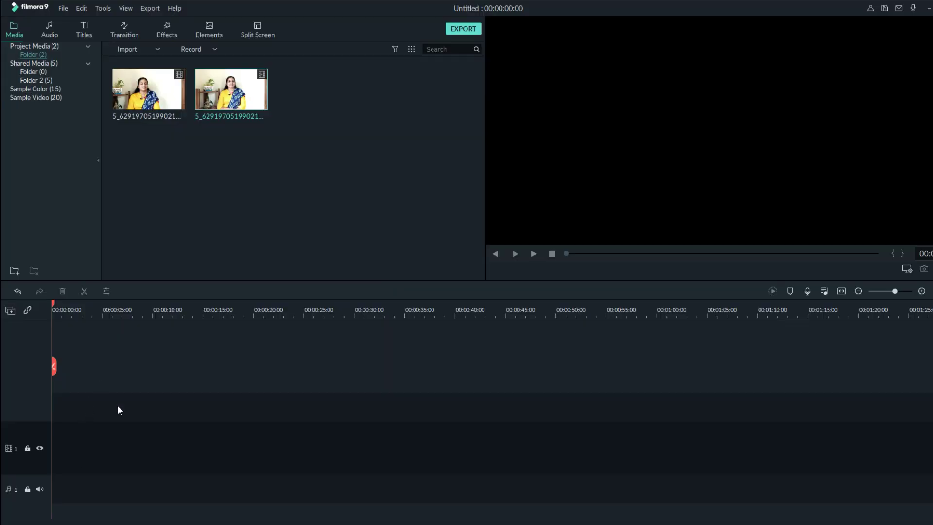
# Step: Place the second talking-head clip on video track 1 and play it back
pyautogui.moveTo(248, 111); pyautogui.dragTo(39, 443)
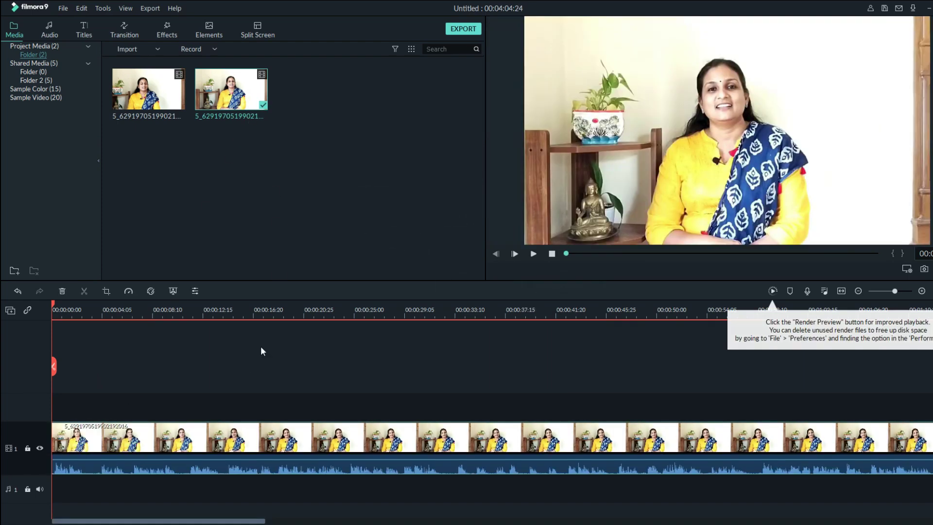
pyautogui.press('space')
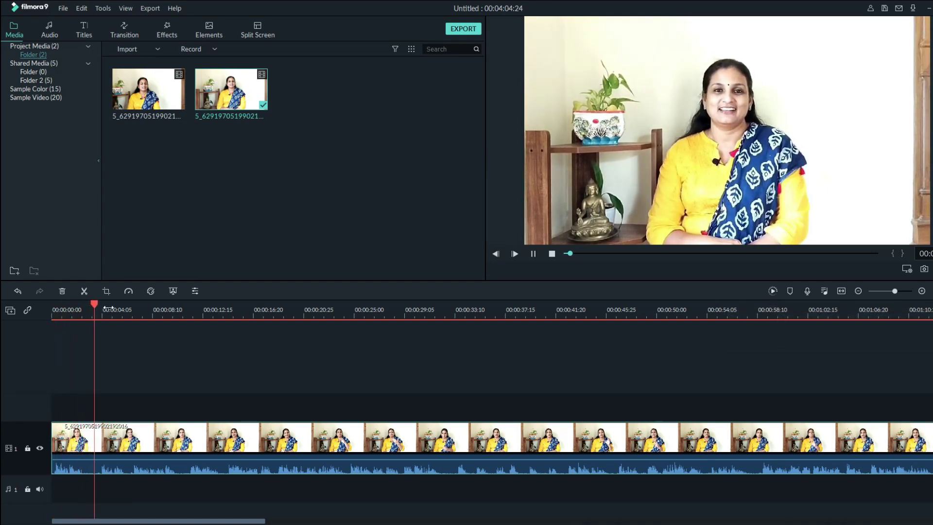
pyautogui.press('space')
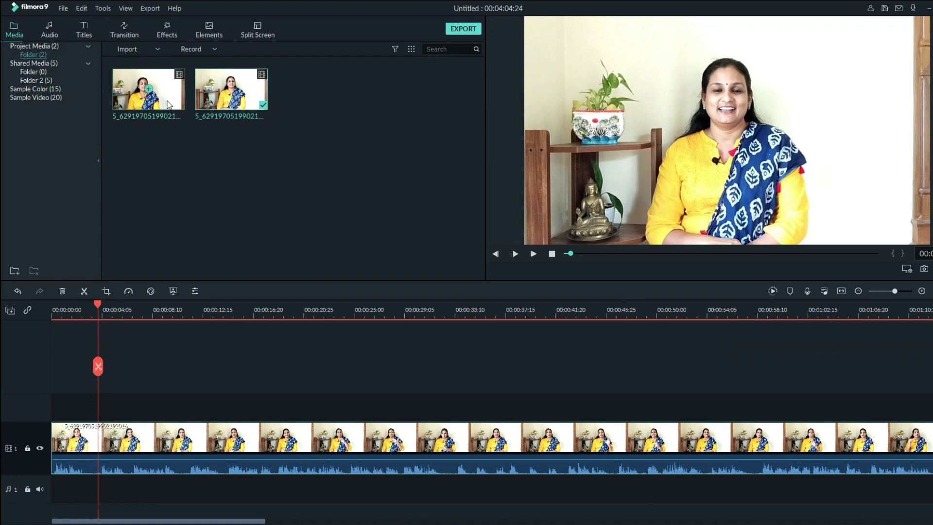
# Step: Try the first clip on a new Track 2, undo it, and resume playback further in
pyautogui.moveTo(169, 103); pyautogui.dragTo(191, 178)
pyautogui.moveTo(264, 301); pyautogui.dragTo(265, 332)
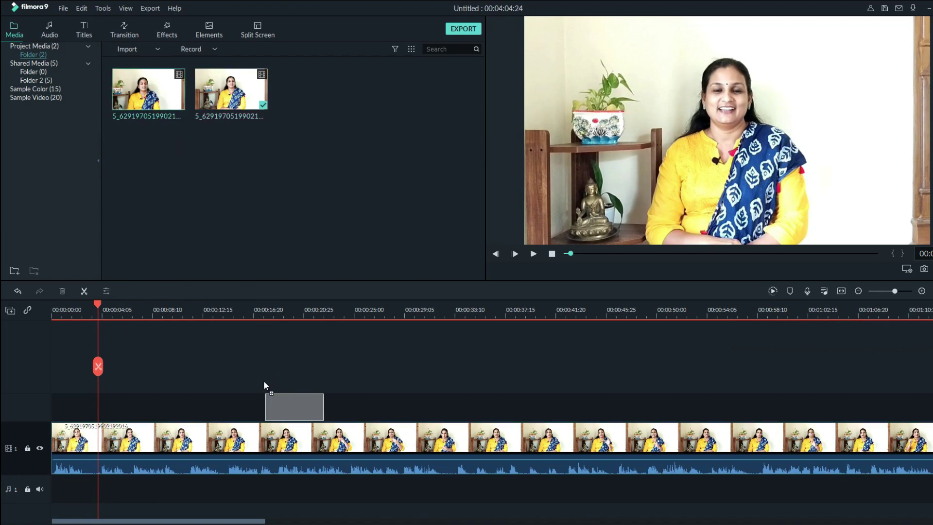
pyautogui.moveTo(263, 384); pyautogui.dragTo(208, 392)
pyautogui.hotkey('ctrl', 'z')
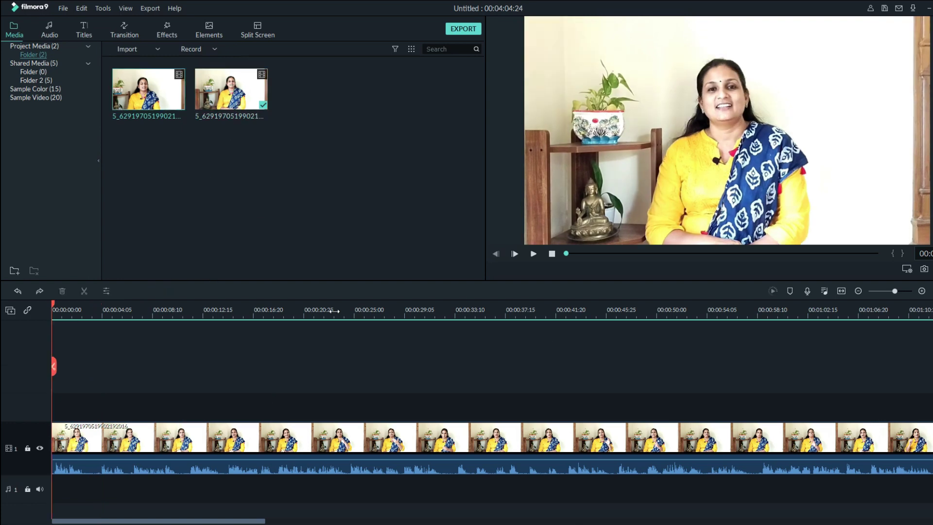
pyautogui.moveTo(68, 309); pyautogui.dragTo(97, 309)
pyautogui.press('space')
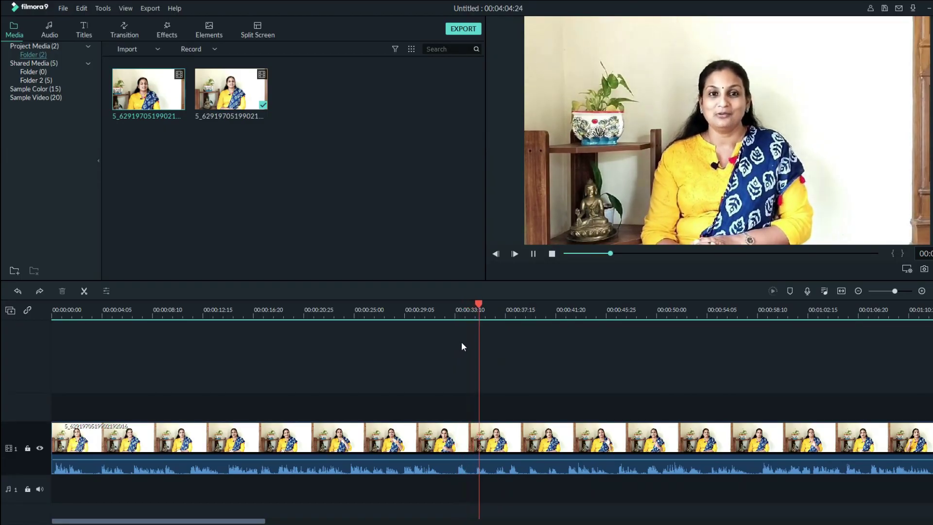
# Step: Split the clip at 00:00:32, test deleting the remainder, then undo
pyautogui.moveTo(449, 311); pyautogui.dragTo(449, 305)
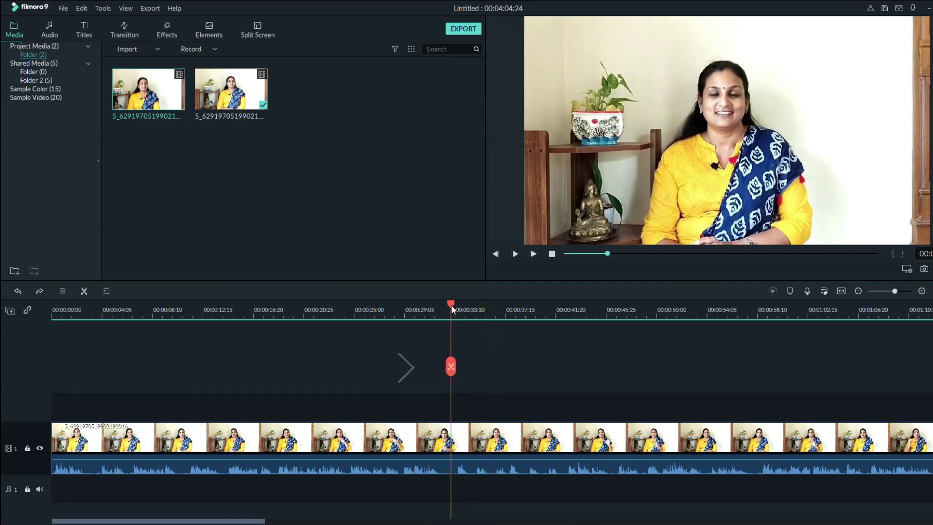
pyautogui.click(449, 367)
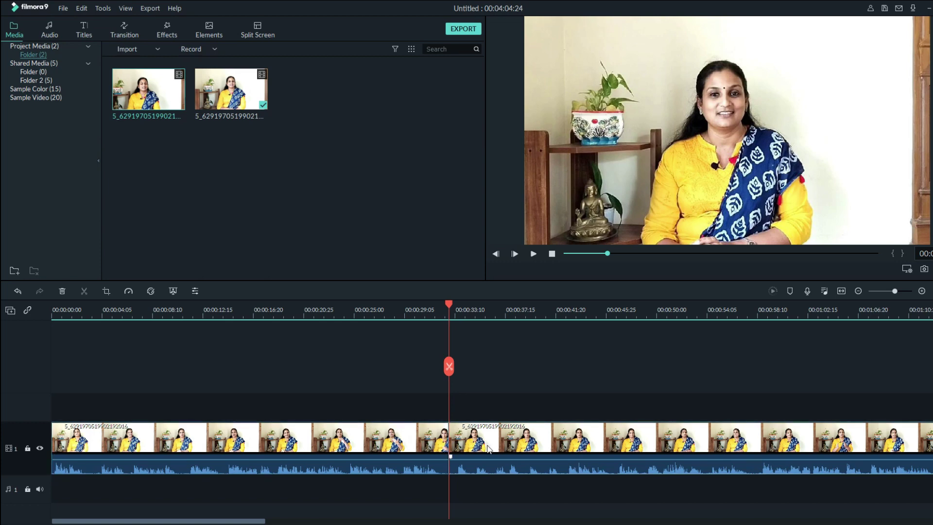
pyautogui.press('Delete')
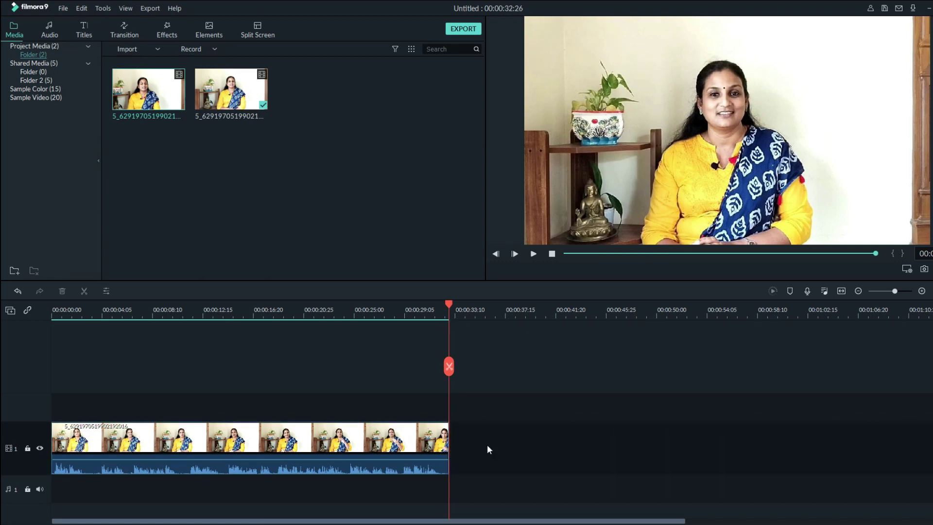
pyautogui.hotkey('ctrl', 'z')
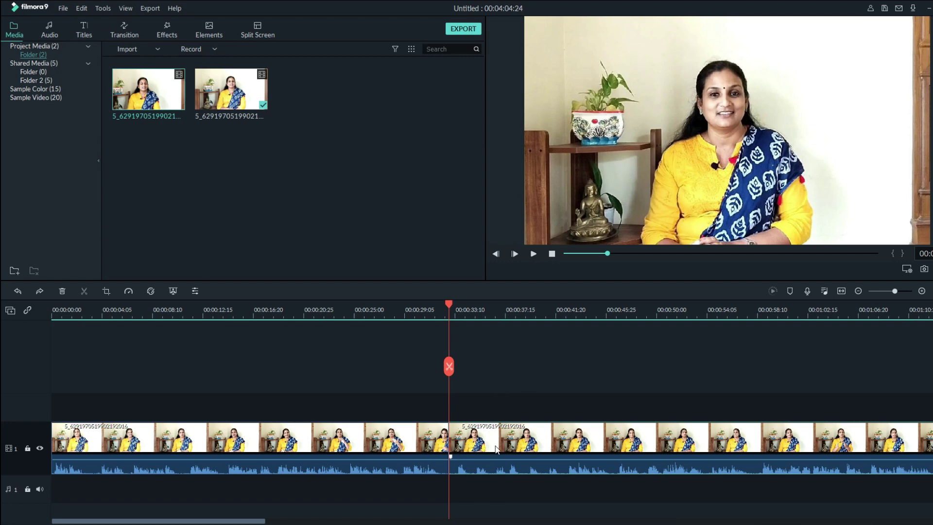
# Step: Split again at 00:00:41, delete the middle piece, and play across the cut to check it
pyautogui.moveTo(448, 307); pyautogui.dragTo(564, 336)
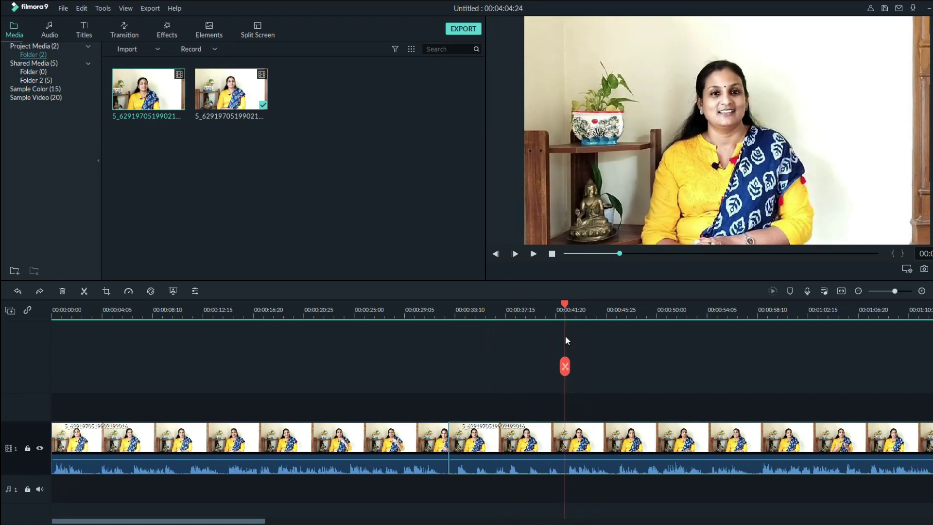
pyautogui.click(565, 365)
pyautogui.click(517, 442)
pyautogui.press('Delete')
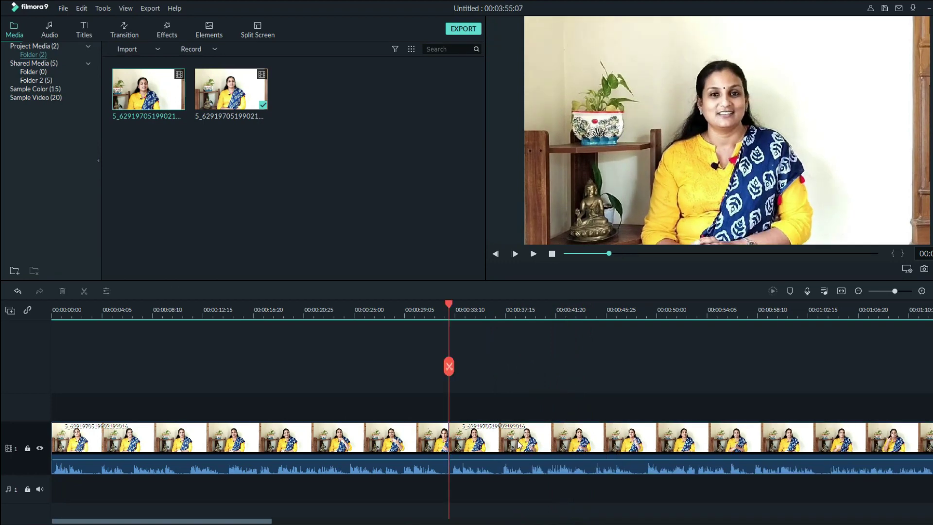
pyautogui.click(407, 307)
pyautogui.press('space')
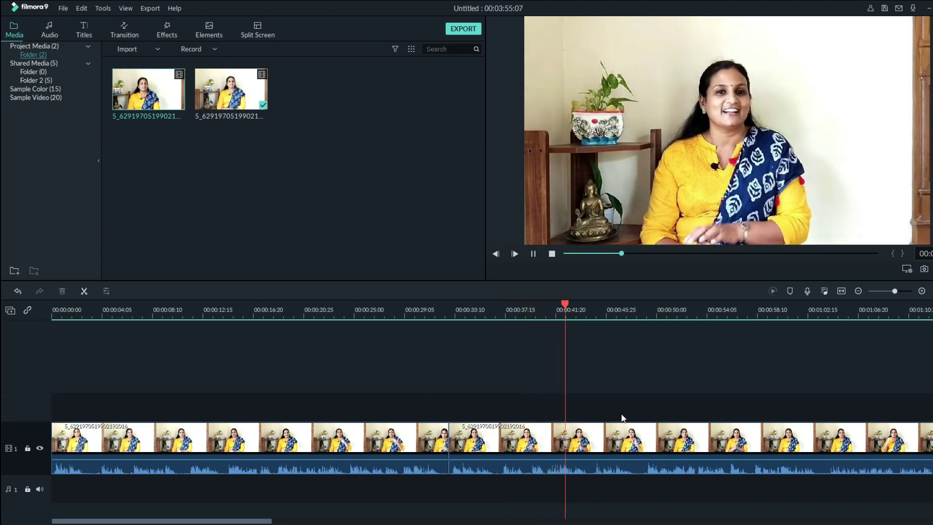
pyautogui.hotkey('shift', 'z')
pyautogui.click(279, 319)
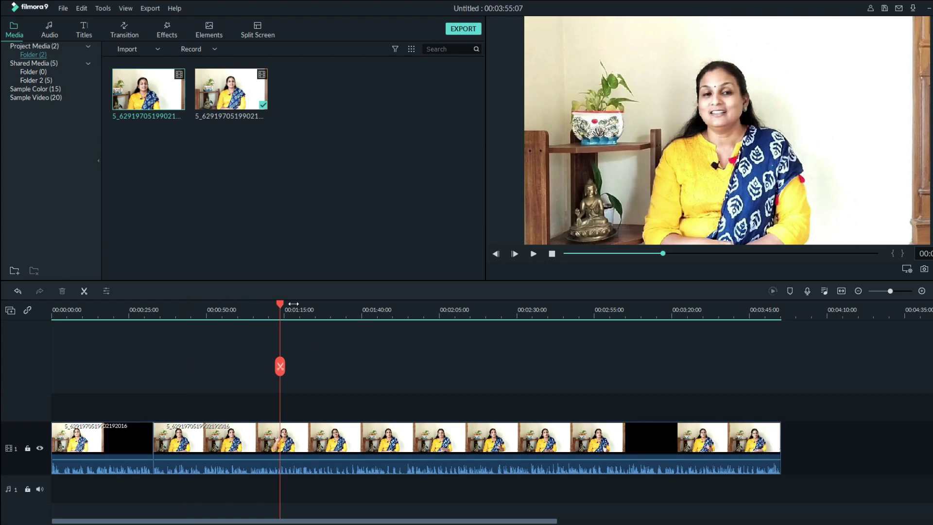
# Step: Zoom the timeline around 00:50, play it, and set the playhead near 00:45
pyautogui.click(222, 310)
pyautogui.hotkey('ctrl', '=')
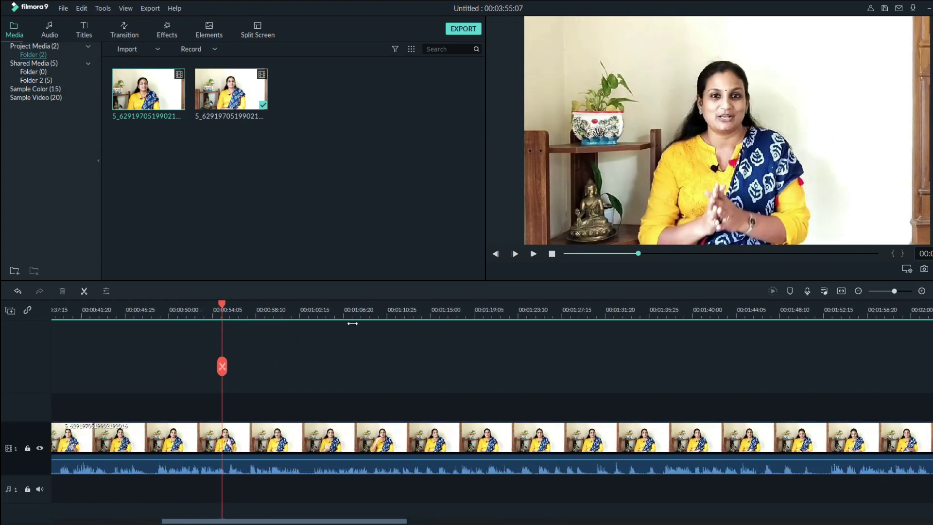
pyautogui.press('space')
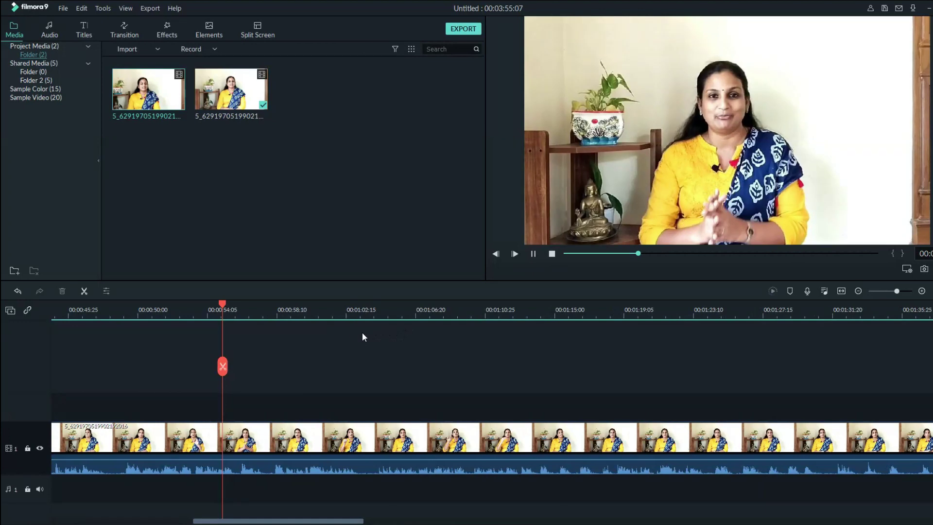
pyautogui.press('space')
pyautogui.scroll(5, 254, 339)
pyautogui.click(308, 313)
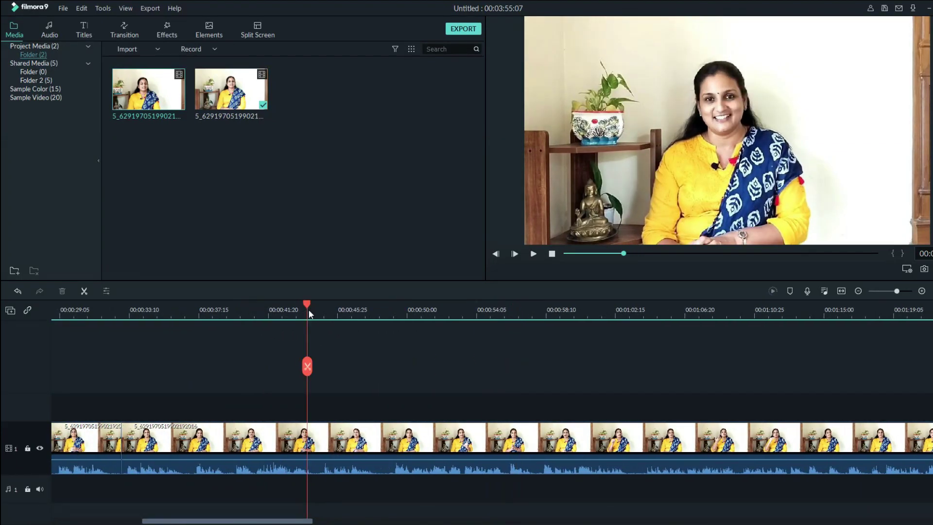
pyautogui.click(350, 313)
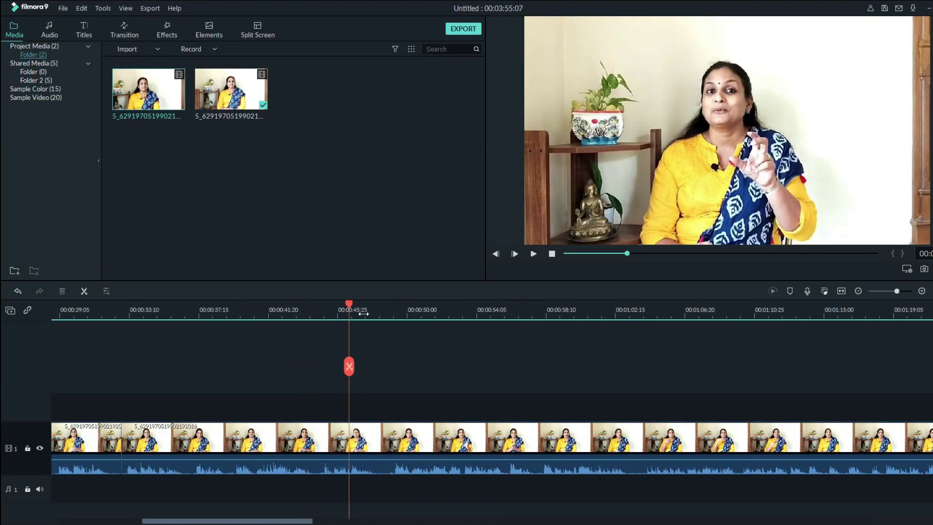
# Step: Split the clip at the playhead around 00:45
pyautogui.keyDown('ctrl'); pyautogui.scroll(-5, 404, 311); pyautogui.keyUp('ctrl')
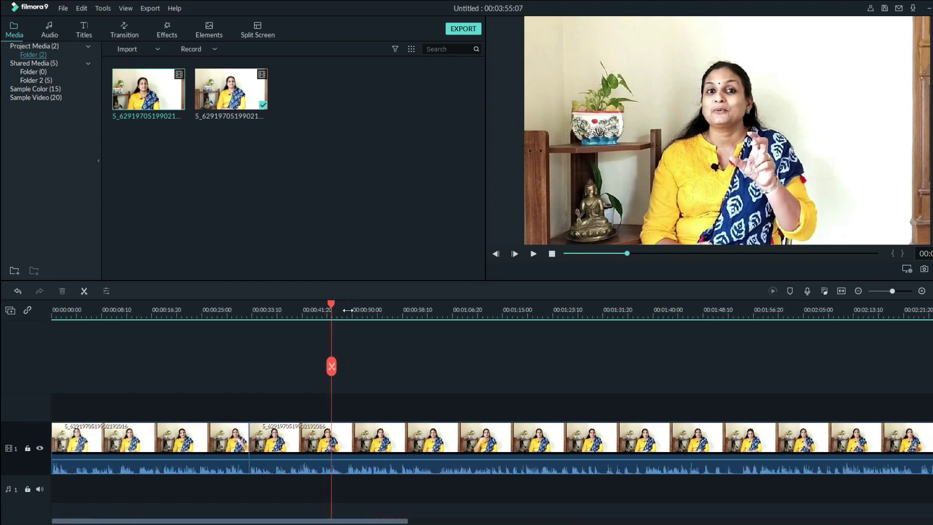
pyautogui.keyDown('ctrl'); pyautogui.scroll(5, 305, 311); pyautogui.keyUp('ctrl')
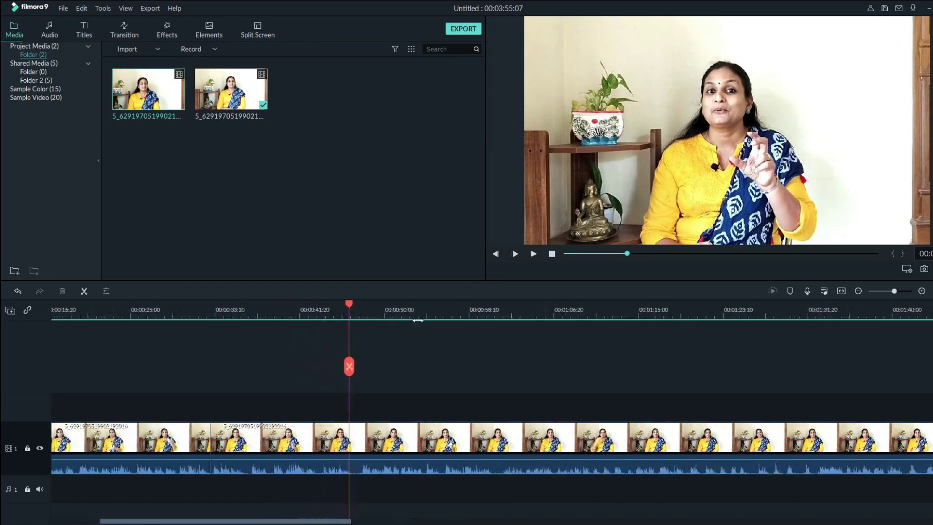
pyautogui.keyDown('ctrl'); pyautogui.scroll(-4, 514, 312); pyautogui.keyUp('ctrl')
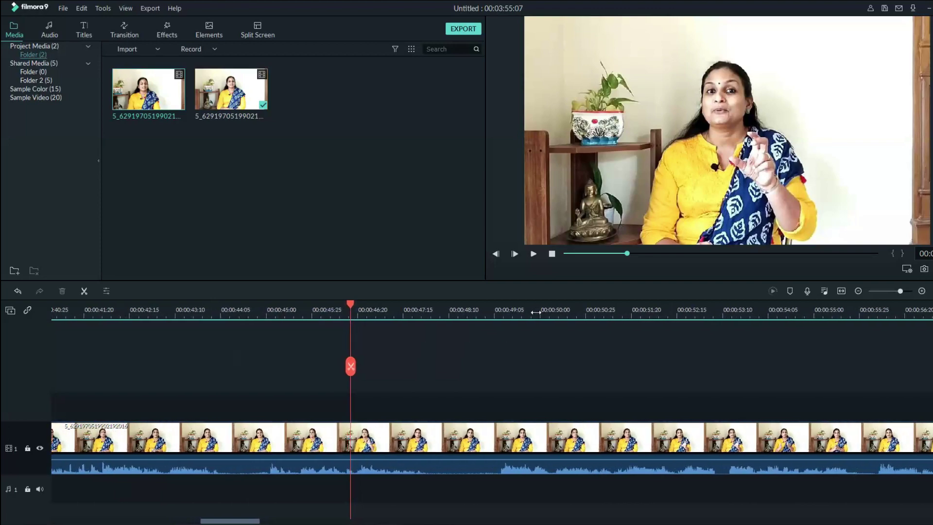
pyautogui.keyDown('ctrl'); pyautogui.scroll(4, 366, 313); pyautogui.keyUp('ctrl')
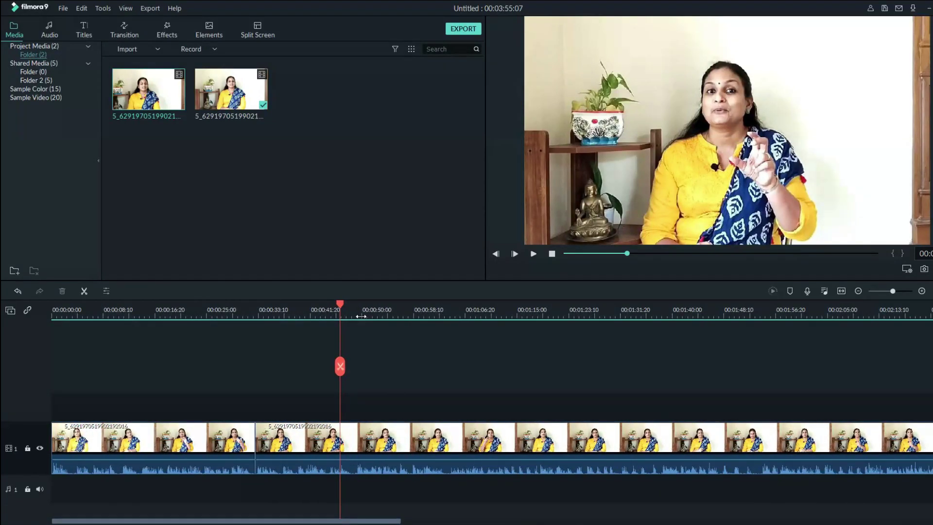
pyautogui.keyDown('ctrl'); pyautogui.scroll(-2, 516, 310); pyautogui.keyUp('ctrl')
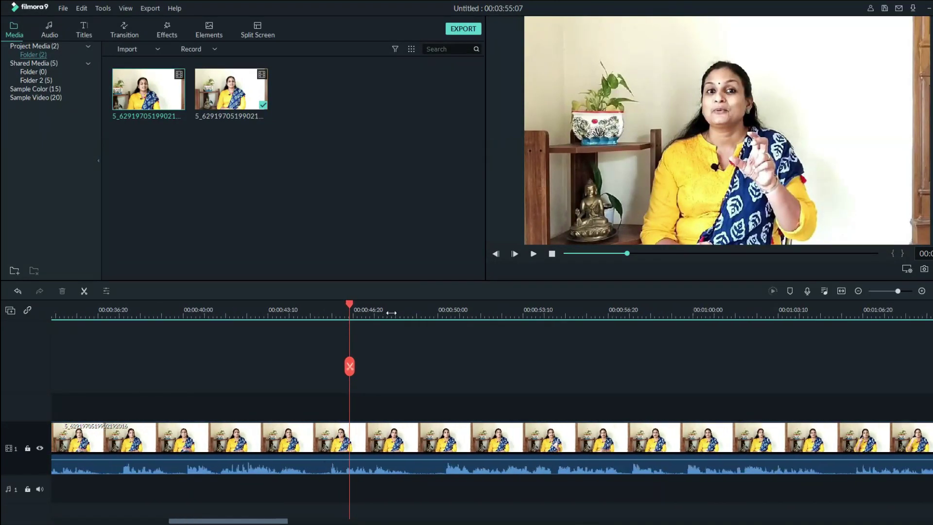
pyautogui.keyDown('ctrl'); pyautogui.scroll(2, 508, 310); pyautogui.keyUp('ctrl')
pyautogui.keyDown('ctrl'); pyautogui.scroll(-1, 448, 319); pyautogui.keyUp('ctrl')
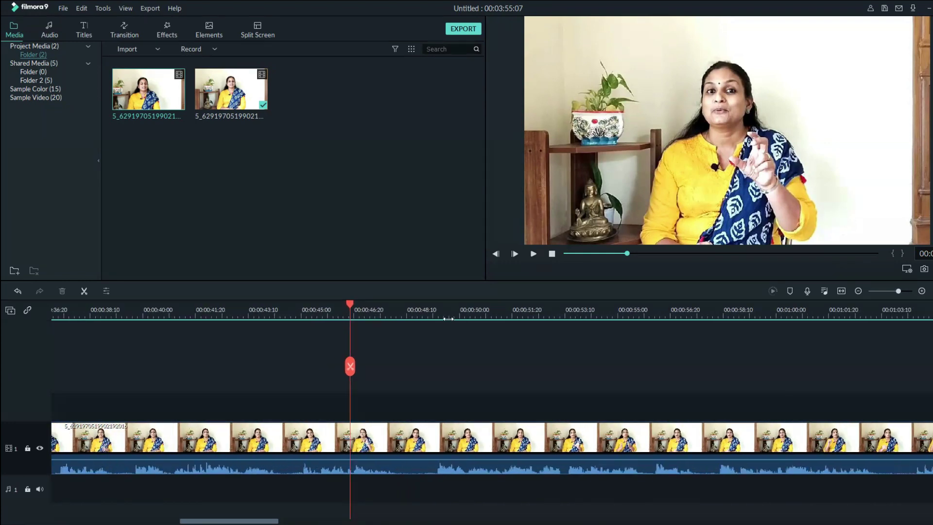
pyautogui.click(351, 366)
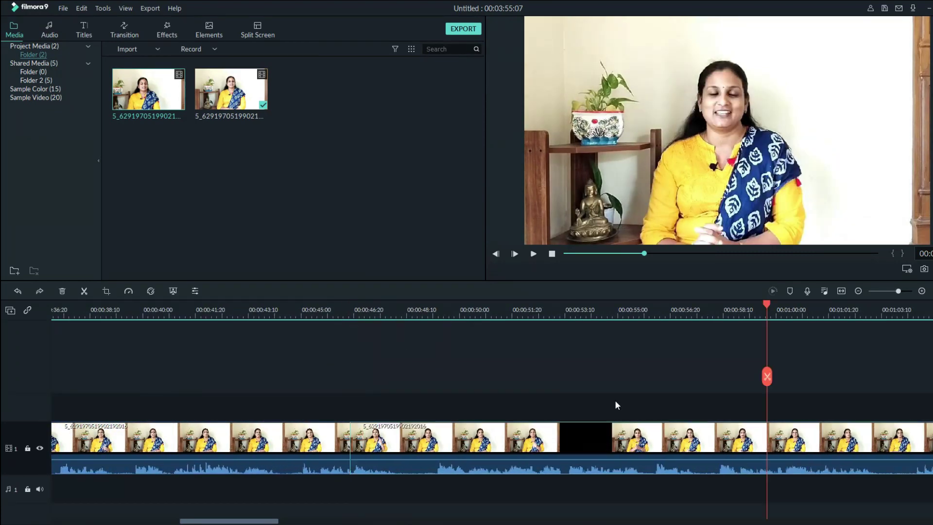
# Step: Scrub between 00:38 and later moments and play the trimmed sequence back
pyautogui.click(101, 314)
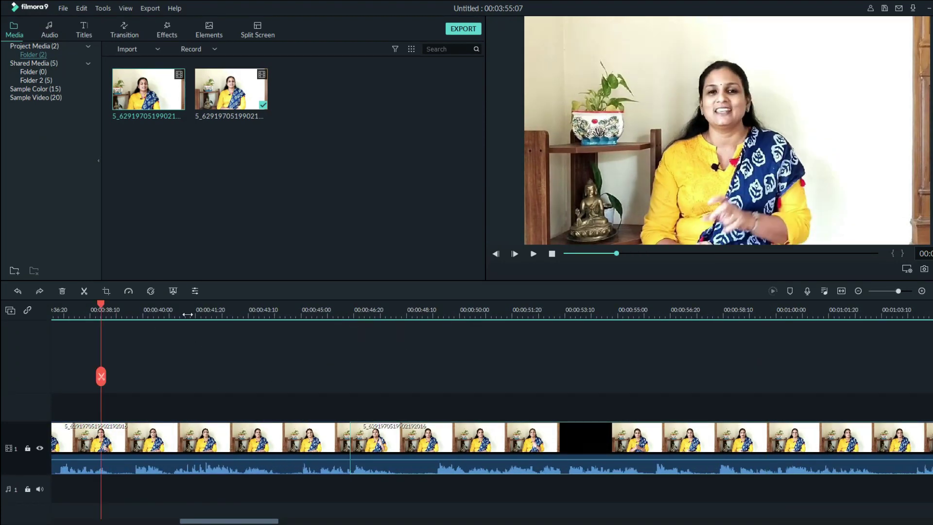
pyautogui.click(531, 314)
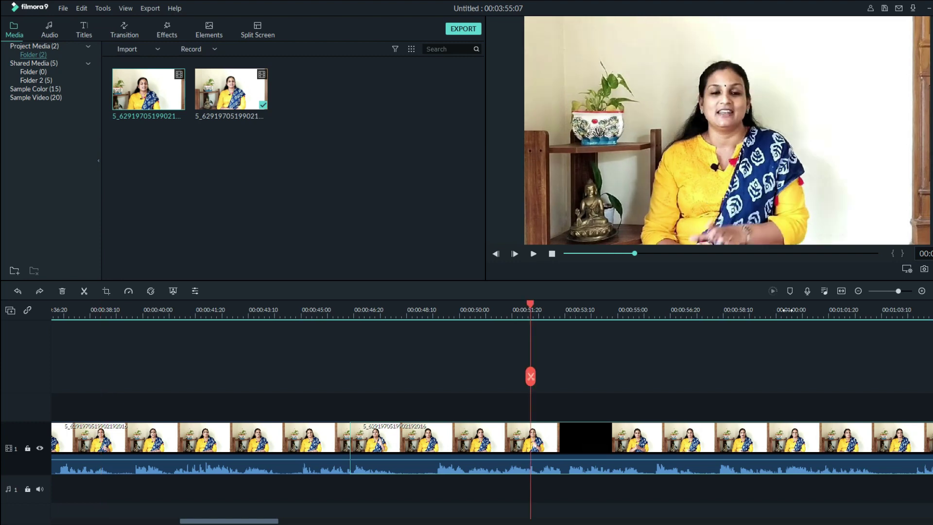
pyautogui.click(812, 313)
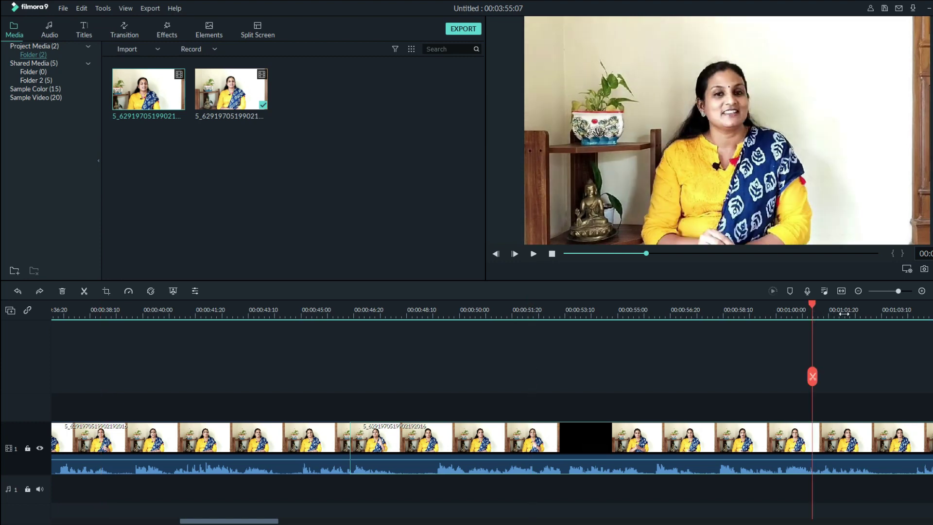
pyautogui.click(292, 333)
pyautogui.hscroll(-3, 395, 350)
pyautogui.click(360, 305)
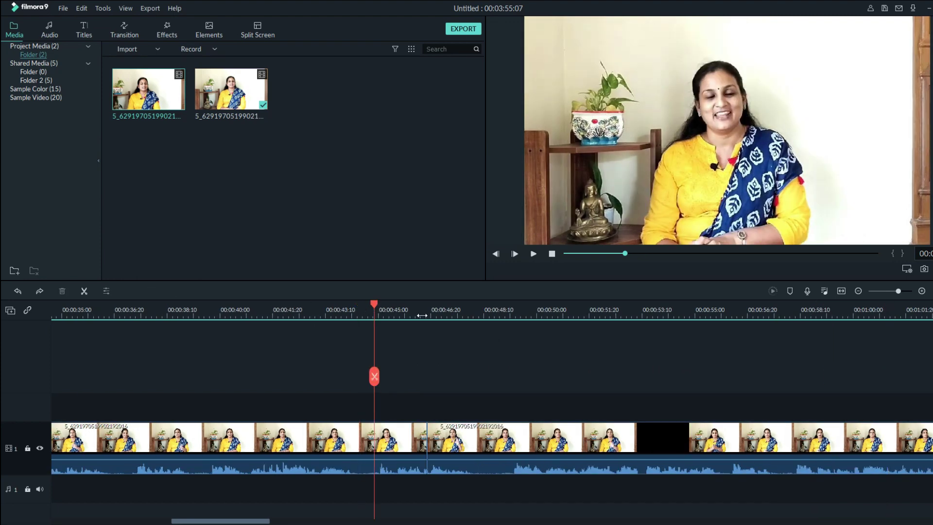
pyautogui.click(496, 315)
pyautogui.press('space')
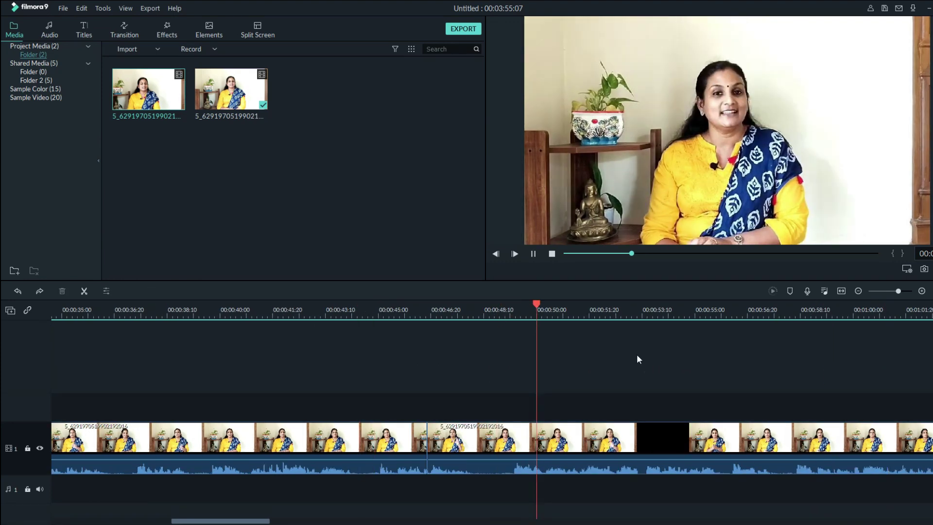
pyautogui.scroll(-2, 571, 316)
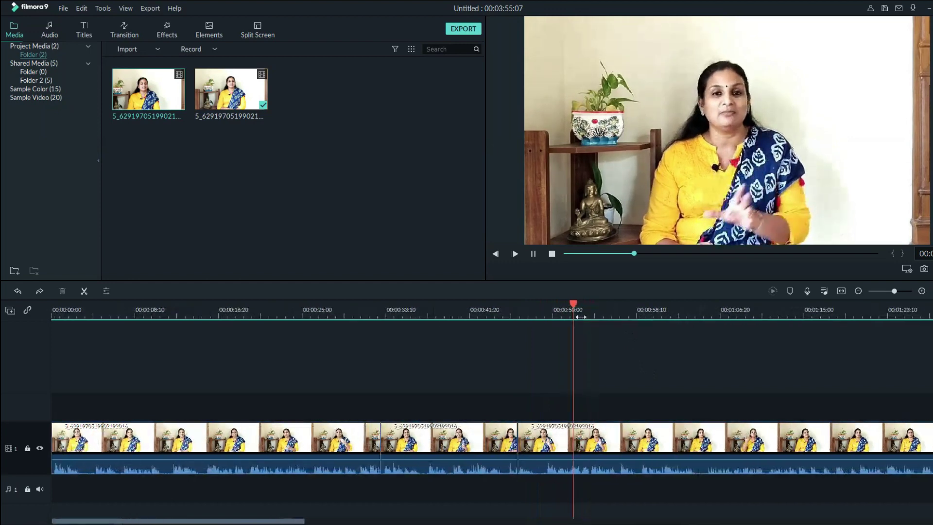
pyautogui.moveTo(571, 315); pyautogui.dragTo(46, 384)
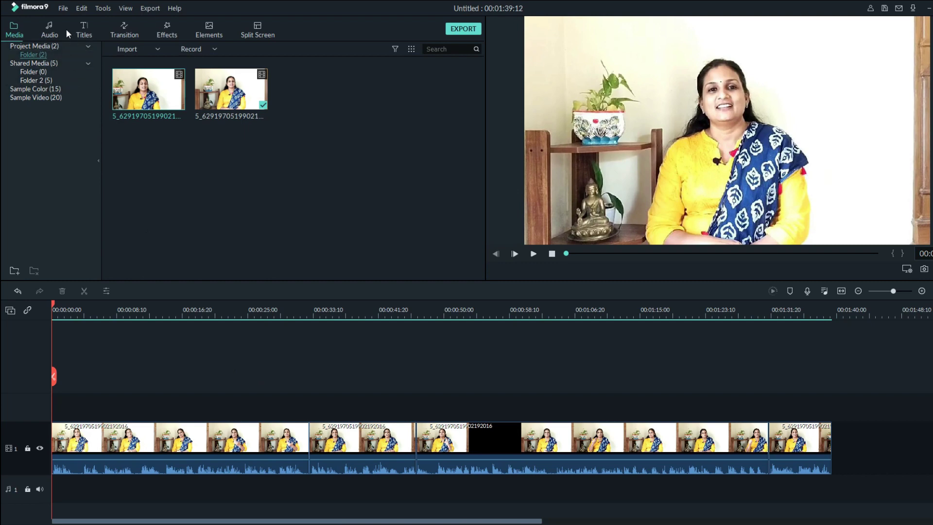
# Step: Preview the Glass Break Explosion sound in the built-in Audio library
pyautogui.click(51, 30)
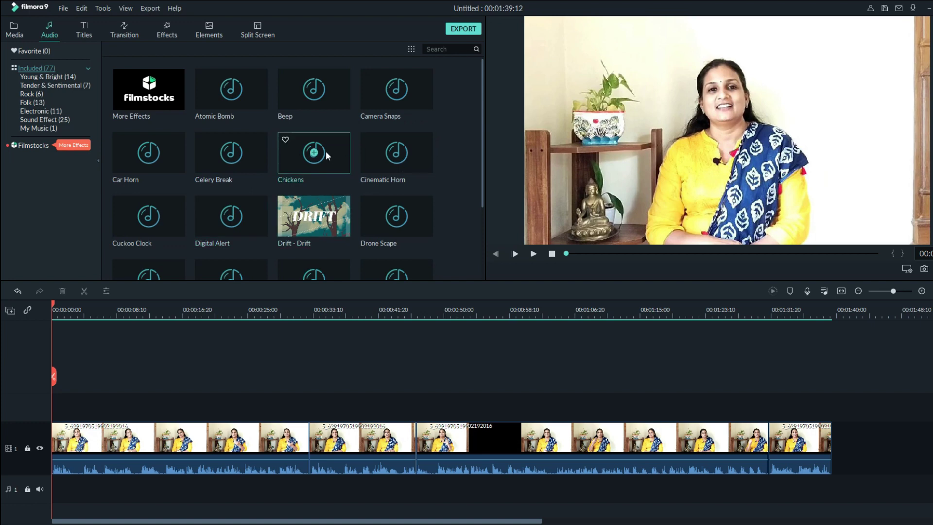
pyautogui.moveTo(482, 96); pyautogui.dragTo(480, 136)
pyautogui.doubleClick(250, 176)
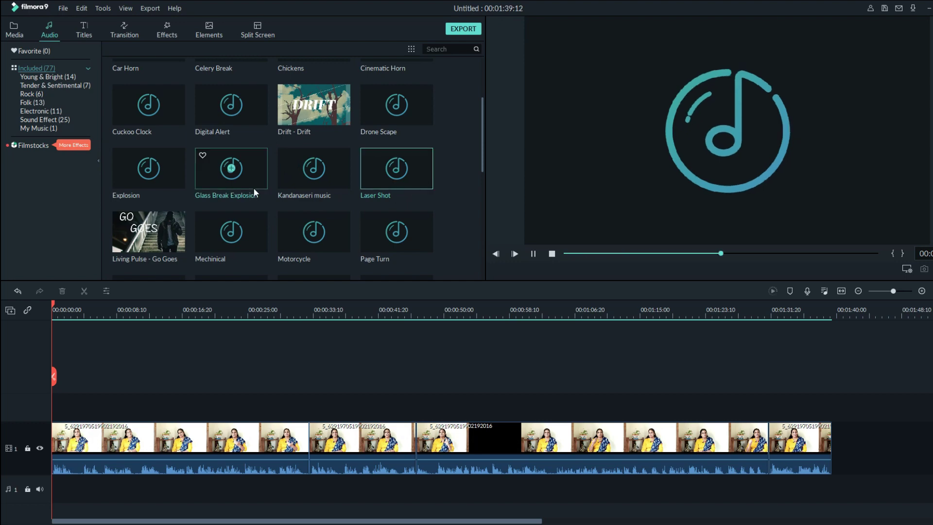
# Step: Import the Marigold music file from the Musics folder via Import Media Files
pyautogui.click(14, 29)
pyautogui.click(157, 49)
pyautogui.click(165, 64)
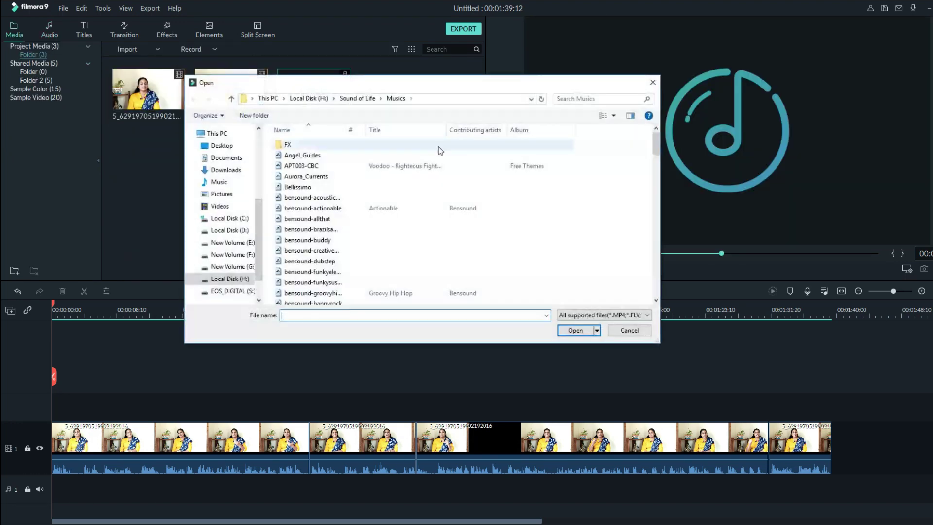
pyautogui.moveTo(654, 138); pyautogui.dragTo(668, 226)
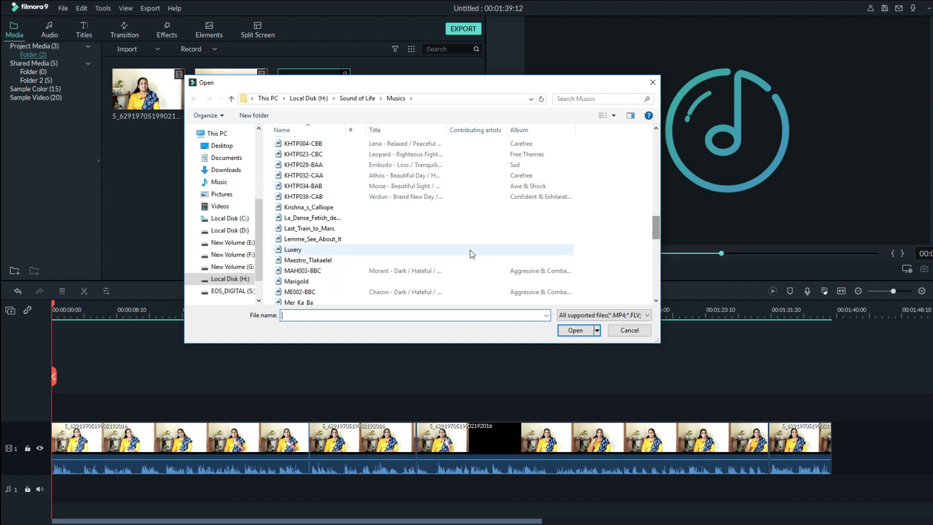
pyautogui.doubleClick(301, 281)
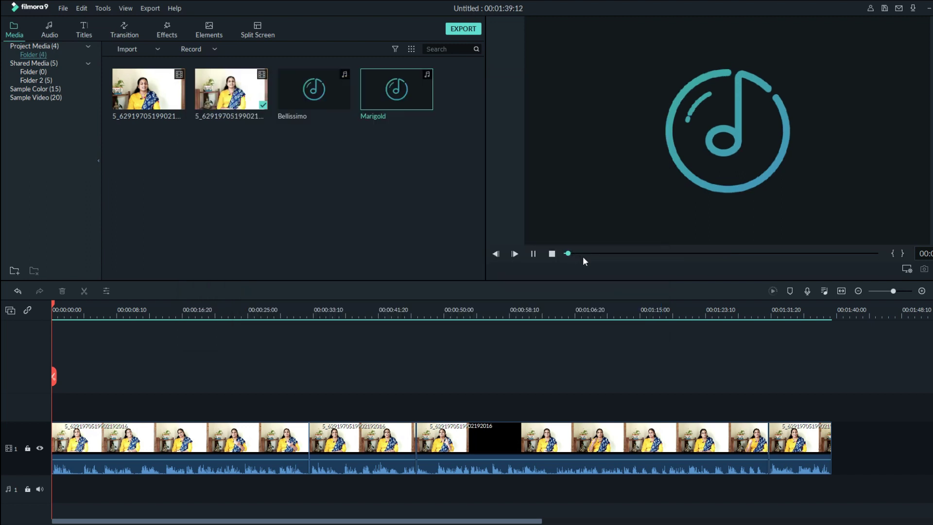
# Step: Put Marigold on audio track 1 under the video, preview it, and select the clip
pyautogui.press('space')
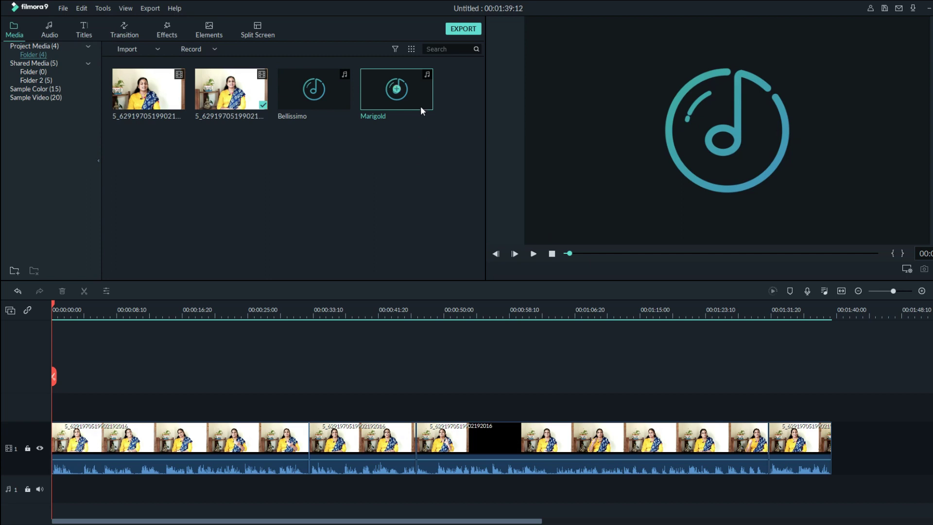
pyautogui.moveTo(382, 239); pyautogui.dragTo(165, 473)
pyautogui.moveTo(47, 477); pyautogui.dragTo(40, 477)
pyautogui.press('space')
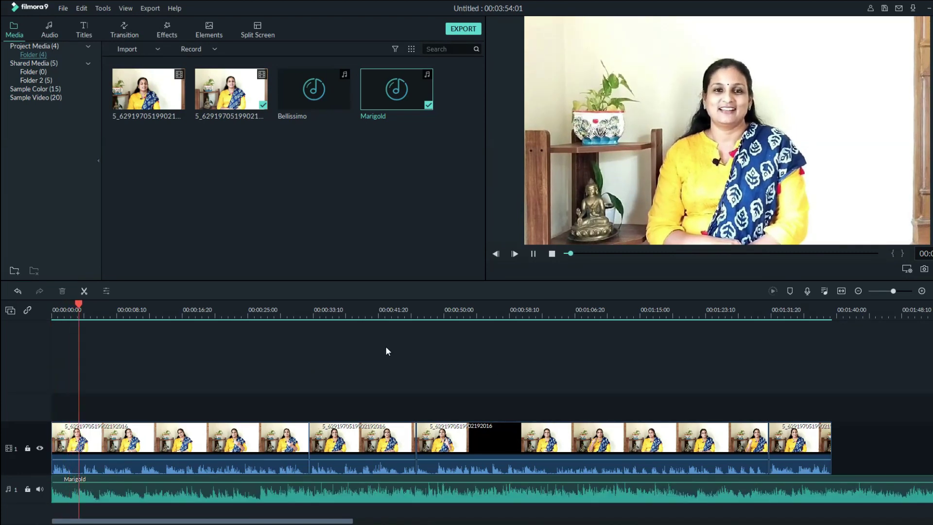
pyautogui.press('space')
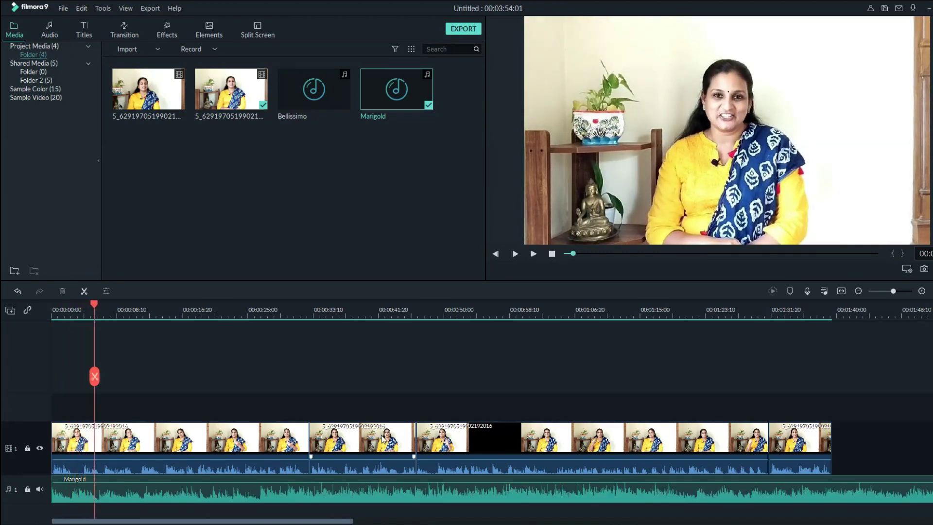
pyautogui.click(395, 489)
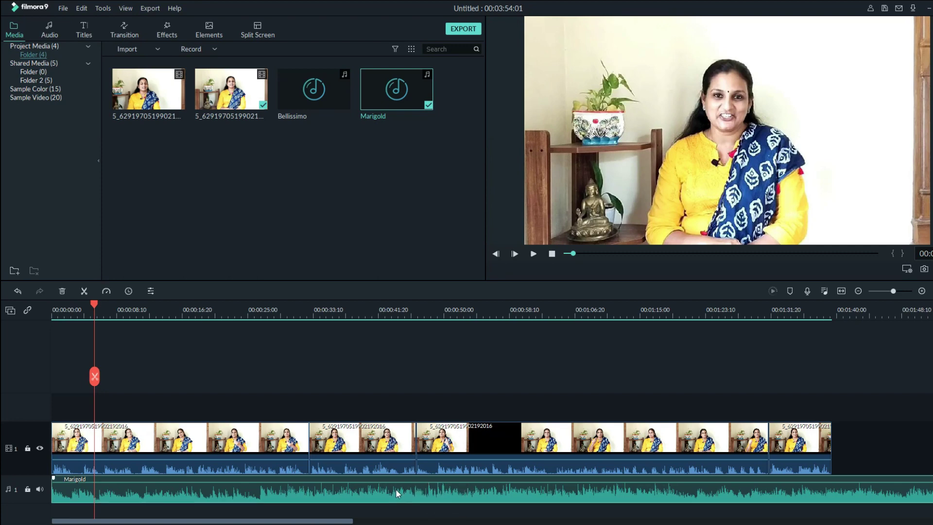
# Step: Lower the Marigold clip volume to -3.21 dB in Adjust Audio, preview, and confirm
pyautogui.rightClick(395, 488)
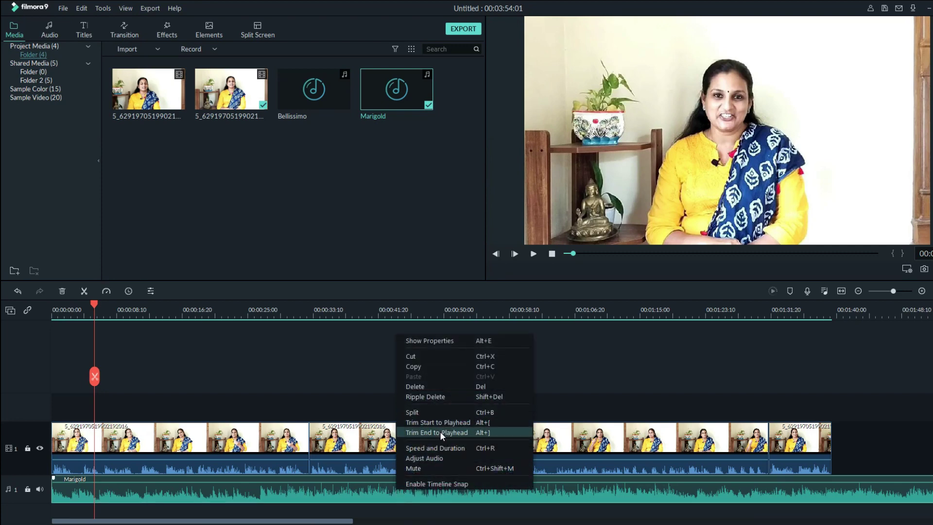
pyautogui.click(436, 456)
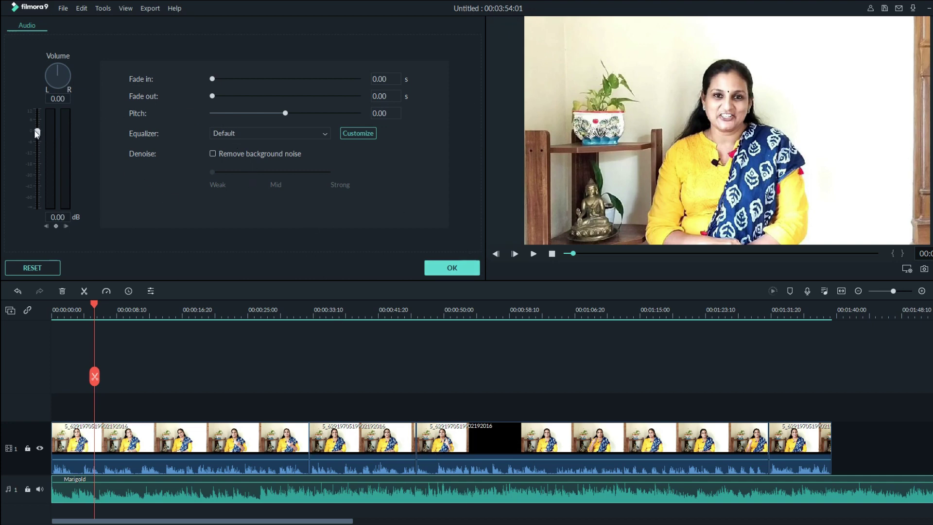
pyautogui.moveTo(37, 132)
pyautogui.mouseDown()
pyautogui.moveTo(37, 141)
pyautogui.moveTo(40, 123)
pyautogui.moveTo(39, 141)
pyautogui.mouseUp()
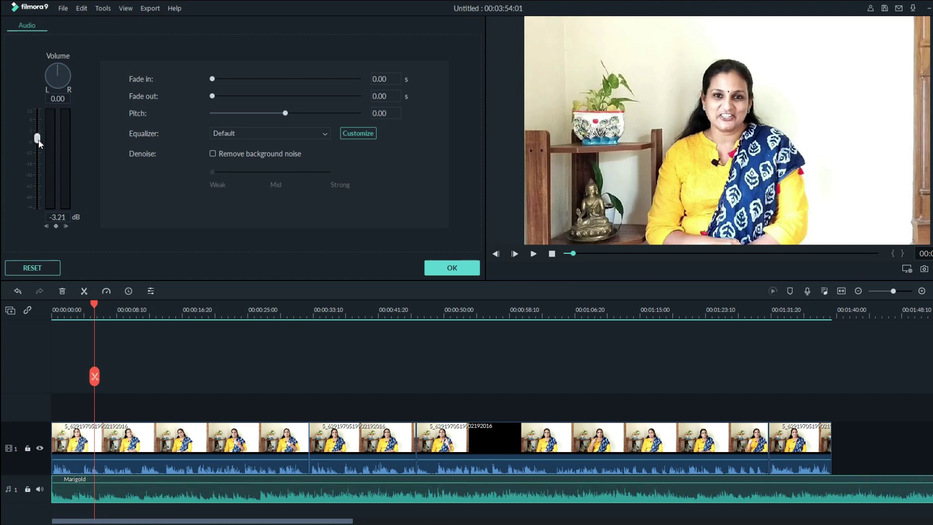
pyautogui.click(107, 307)
pyautogui.press('space')
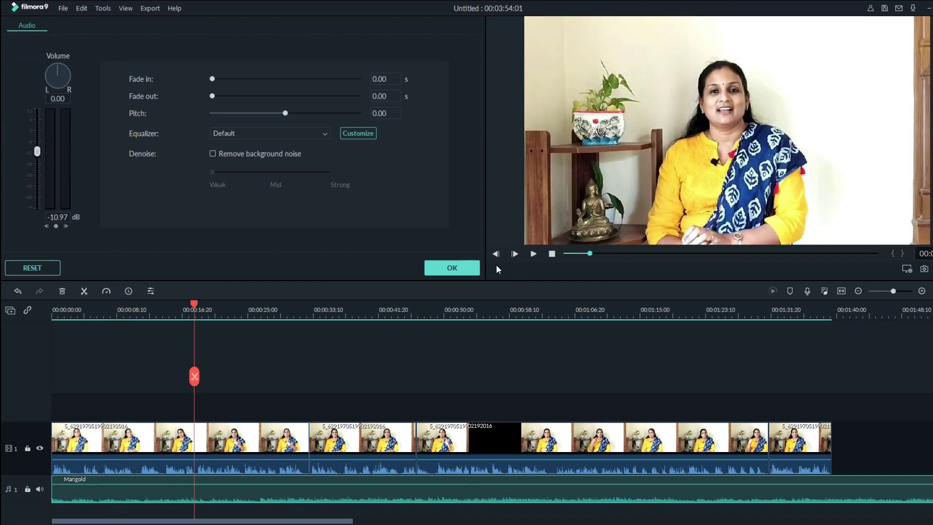
pyautogui.click(452, 268)
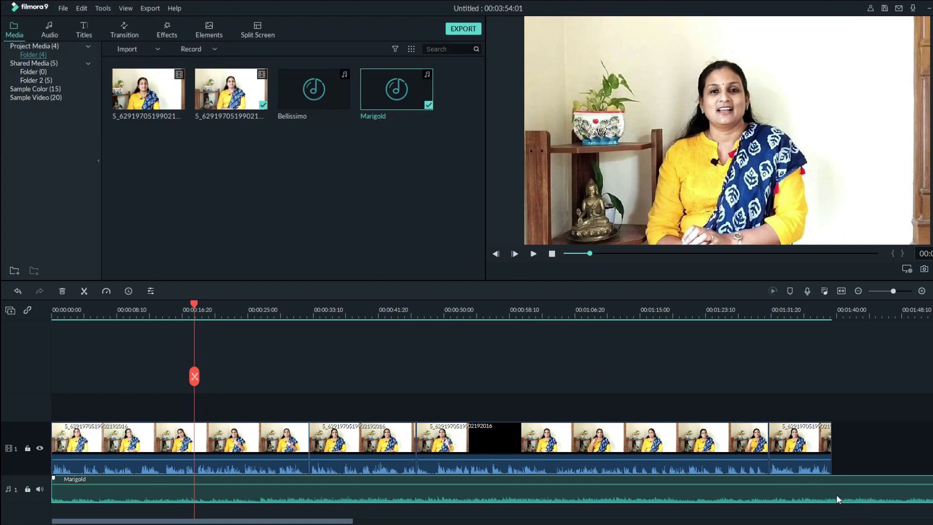
# Step: Split the Marigold music where the video ends and delete the excess
pyautogui.moveTo(771, 379); pyautogui.dragTo(442, 364)
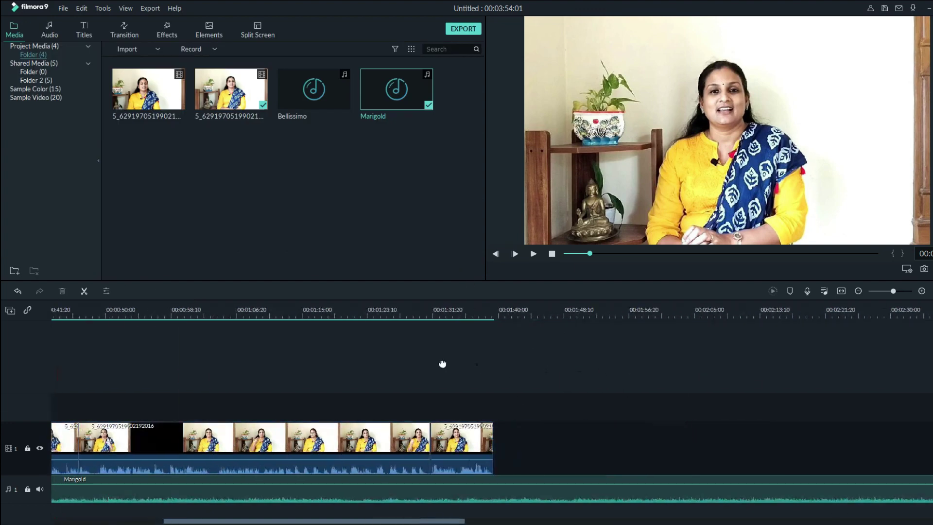
pyautogui.click(478, 317)
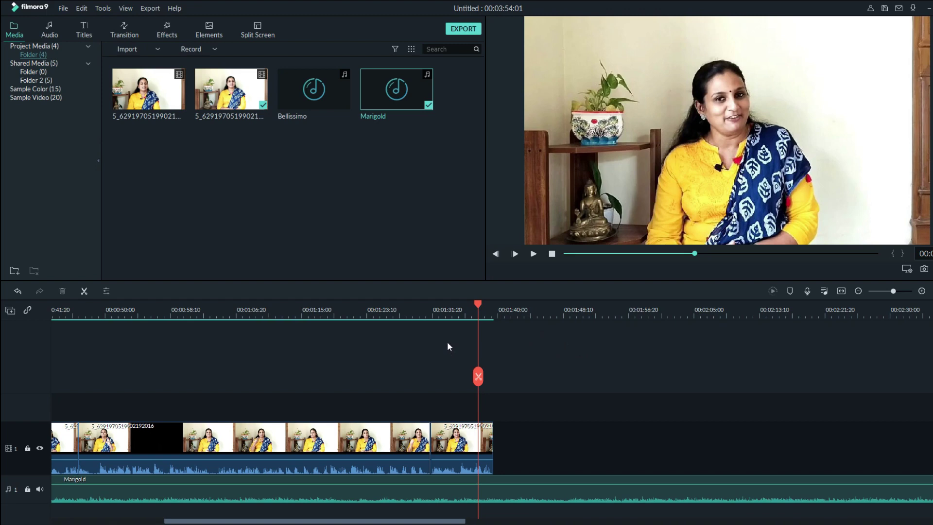
pyautogui.press('End')
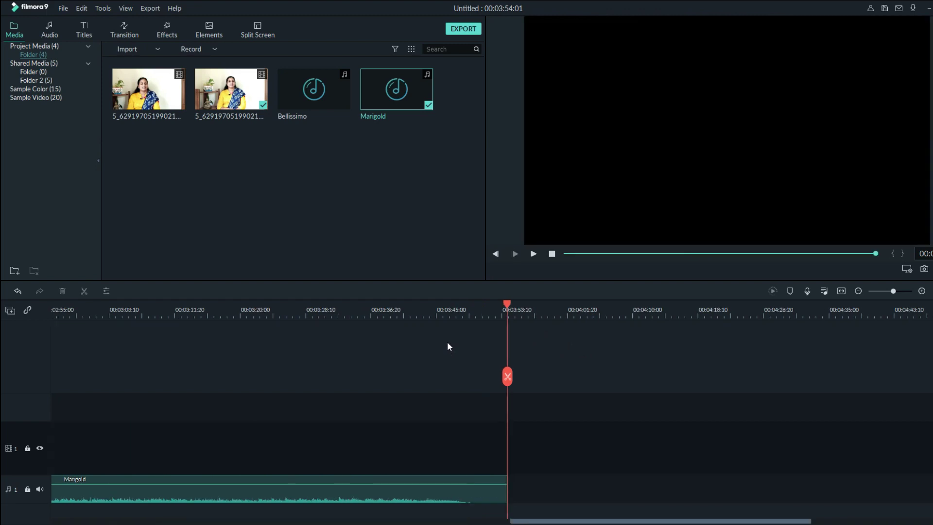
pyautogui.press('Home')
pyautogui.press('Down')
pyautogui.press('Down')
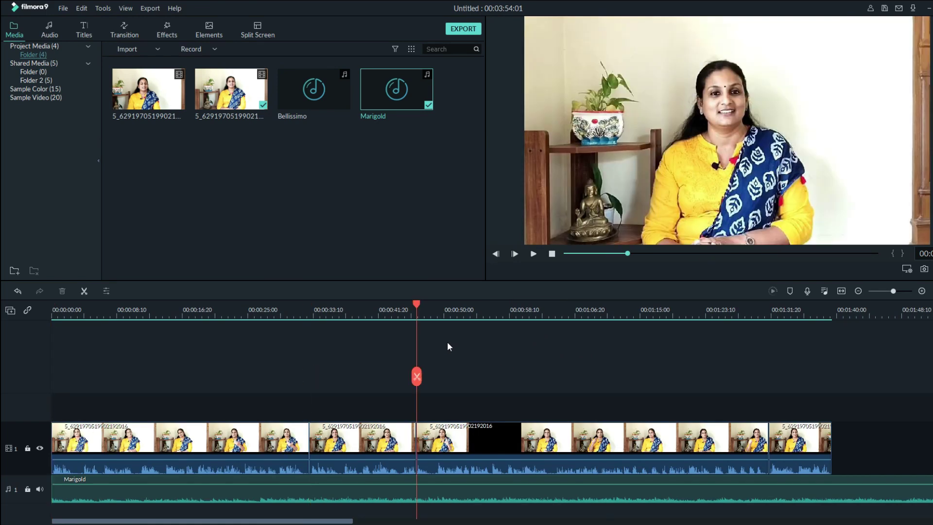
pyautogui.press('Down')
pyautogui.press('Down')
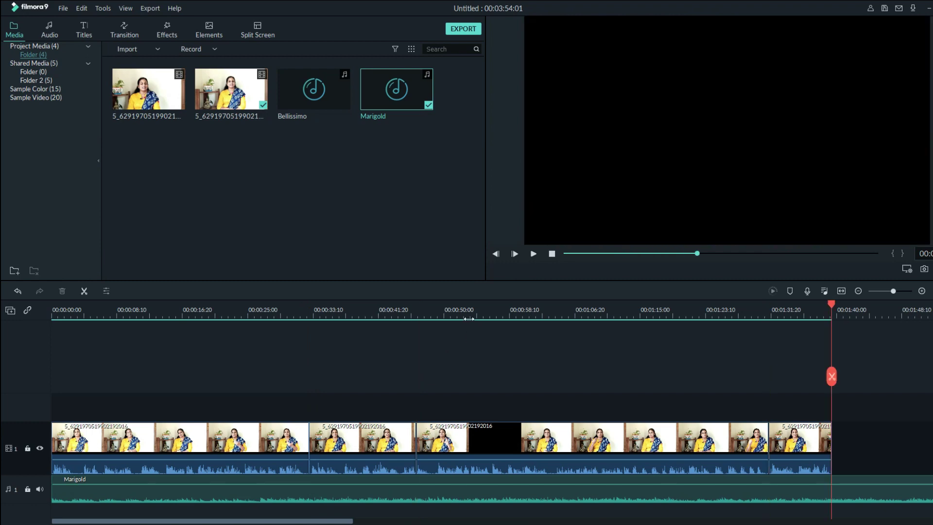
pyautogui.click(867, 499)
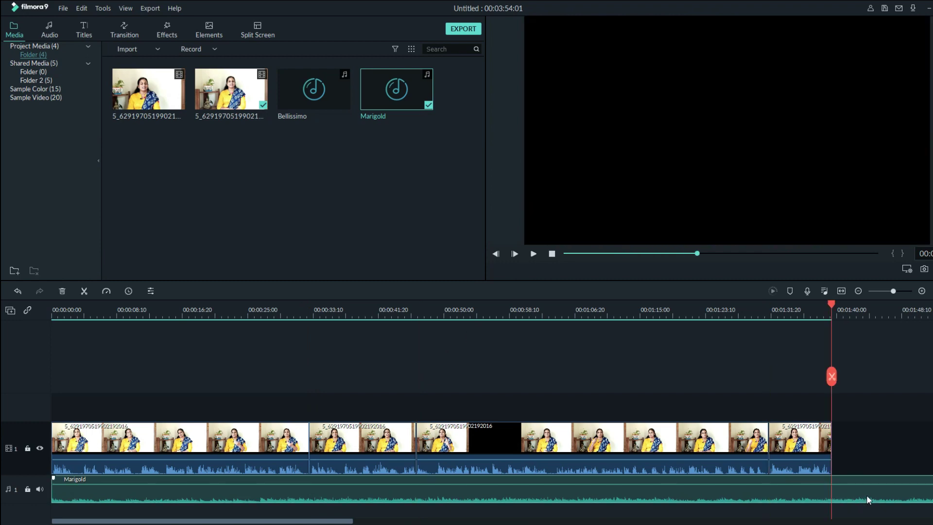
pyautogui.hotkey('ctrl', 'b')
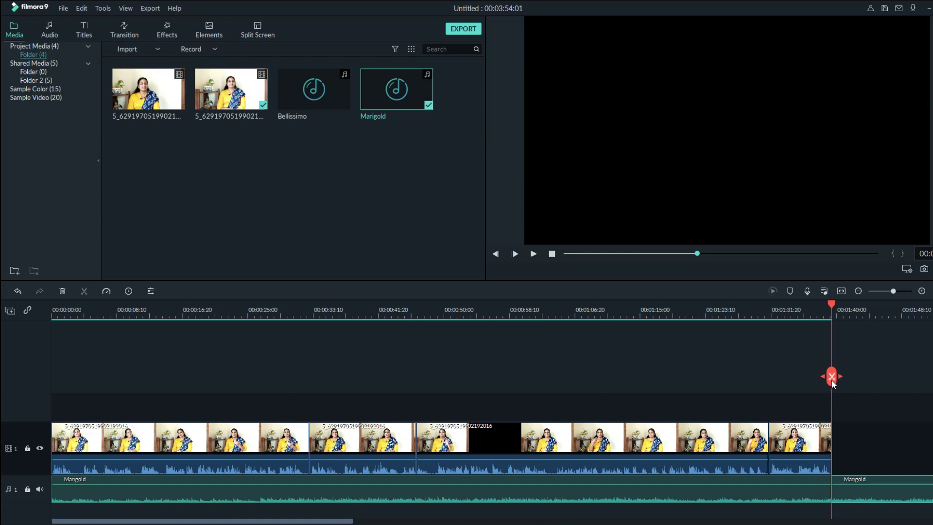
pyautogui.press('Delete')
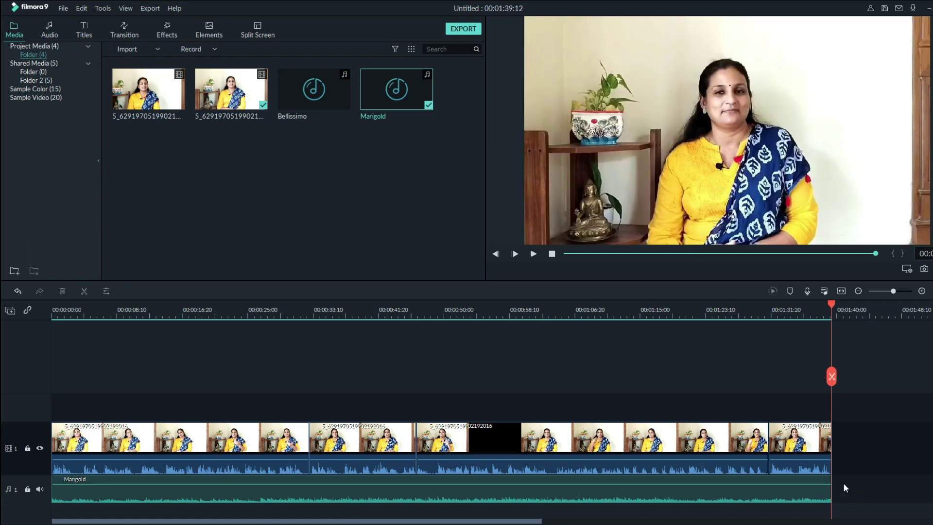
# Step: Play the ending to check the music, then open Adjust Audio for the Marigold clip
pyautogui.click(794, 313)
pyautogui.press('space')
pyautogui.click(807, 494)
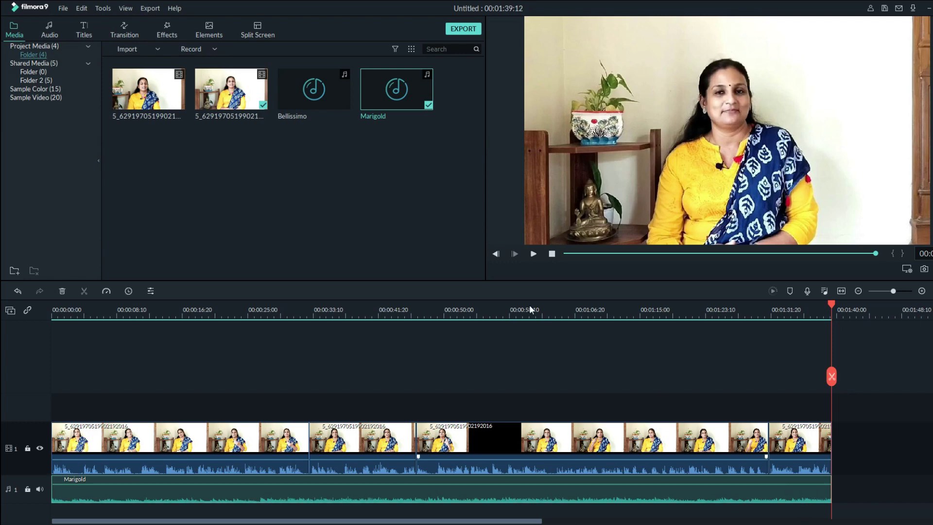
pyautogui.click(492, 369)
pyautogui.rightClick(719, 489)
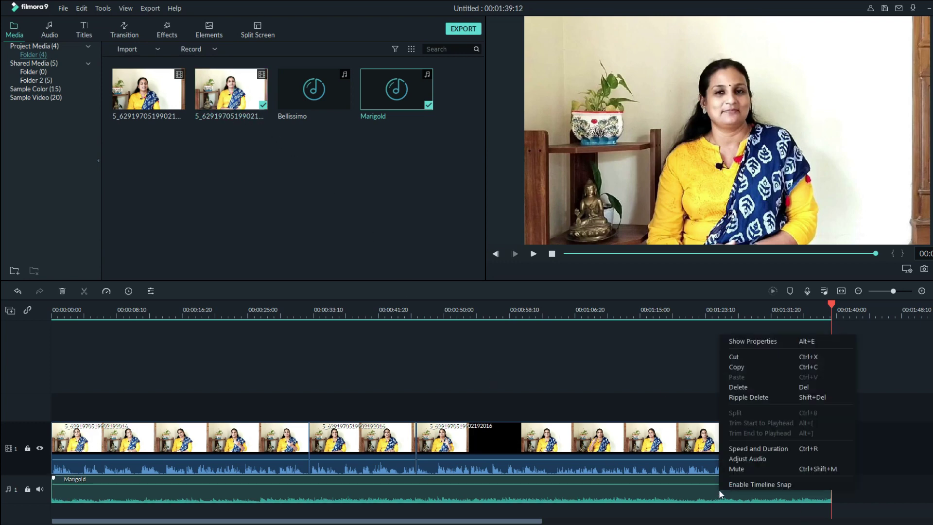
pyautogui.click(759, 458)
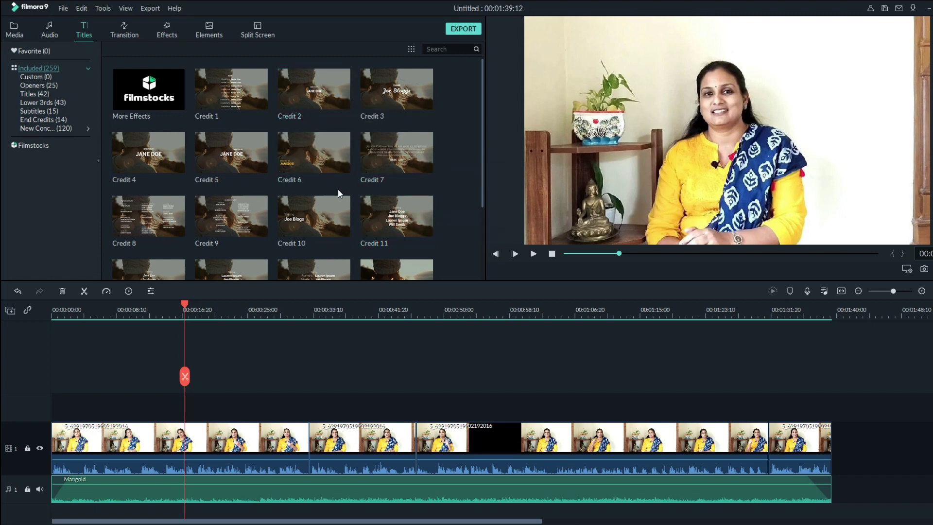
# Step: Preview the Credit 6 title template and add it at the playhead near 00:00:16
pyautogui.scroll(-2, 339, 193)
pyautogui.scroll(-10, 338, 193)
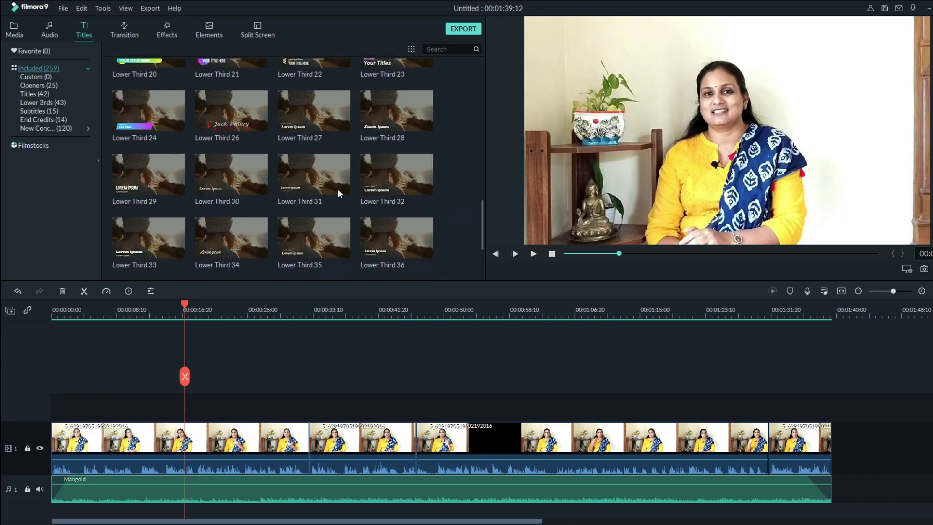
pyautogui.scroll(-2, 337, 189)
pyautogui.scroll(15, 337, 188)
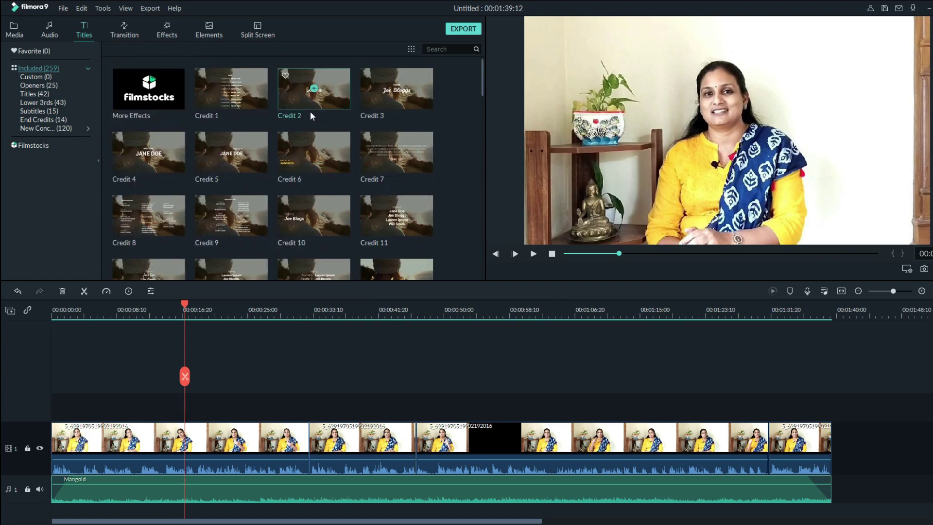
pyautogui.click(336, 169)
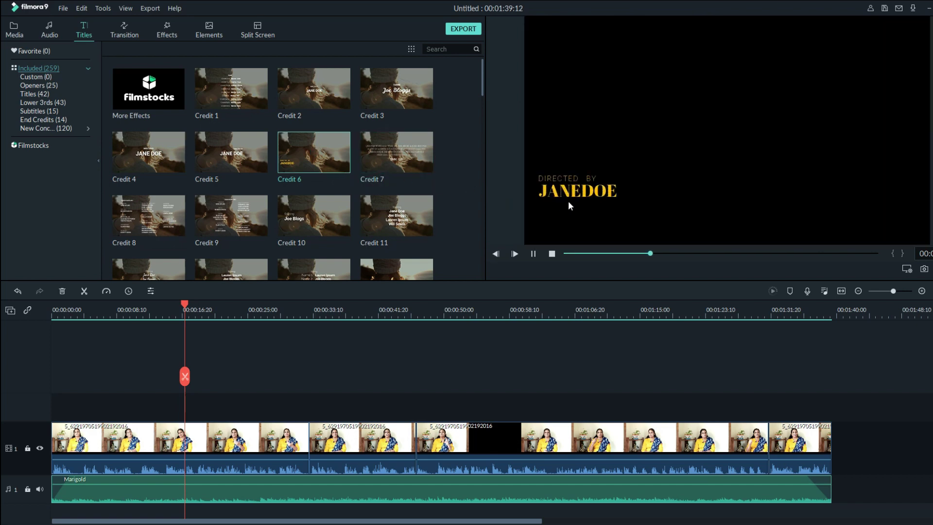
pyautogui.moveTo(344, 160)
pyautogui.moveTo(345, 159); pyautogui.dragTo(231, 391)
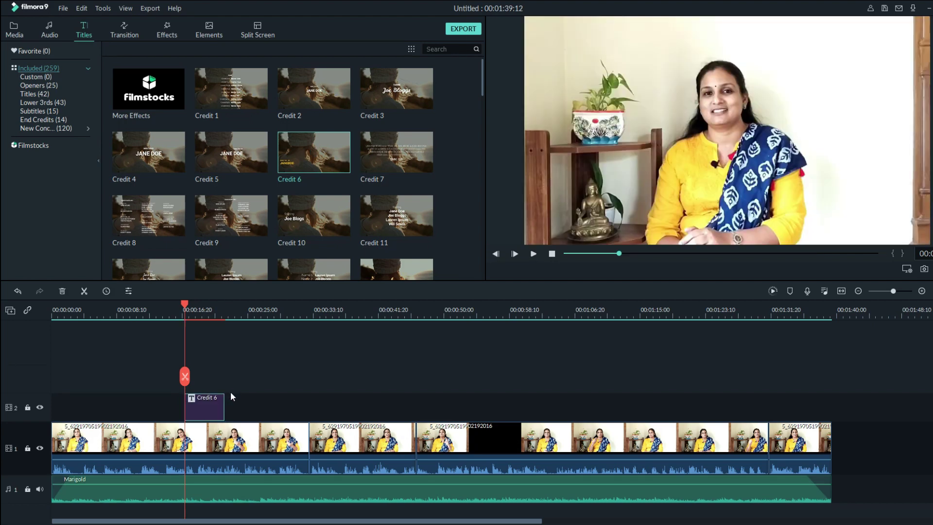
pyautogui.hotkey('ctrl', 'z')
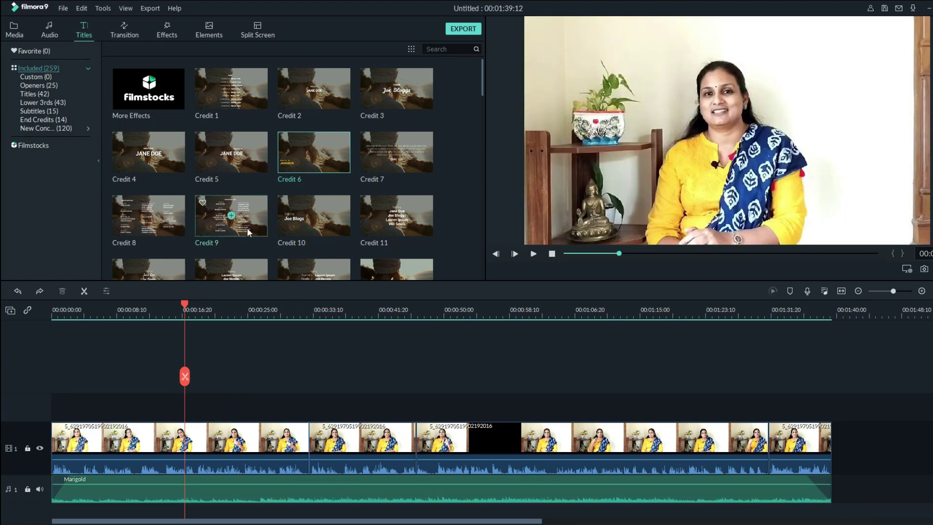
pyautogui.click(313, 152)
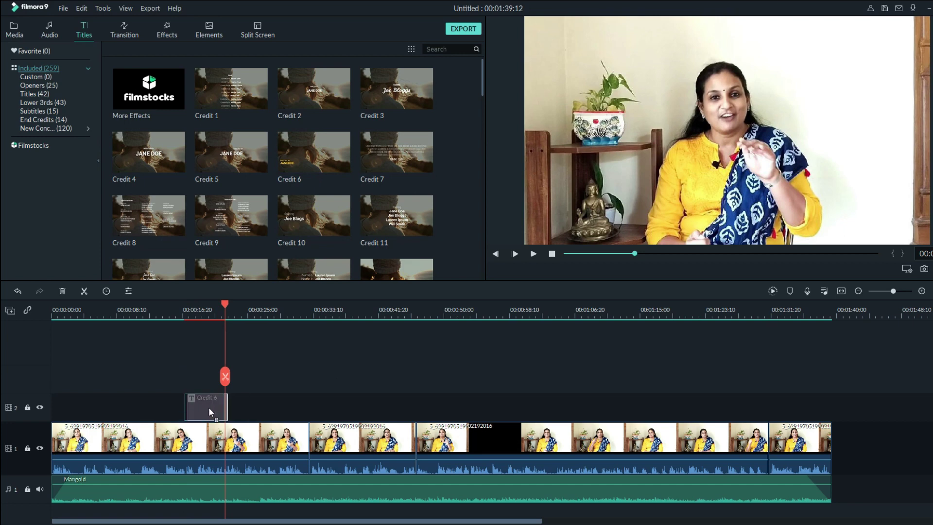
# Step: Fine-tune the title clip's timing, preview it, and move the text lower in the frame
pyautogui.moveTo(192, 406); pyautogui.dragTo(190, 405)
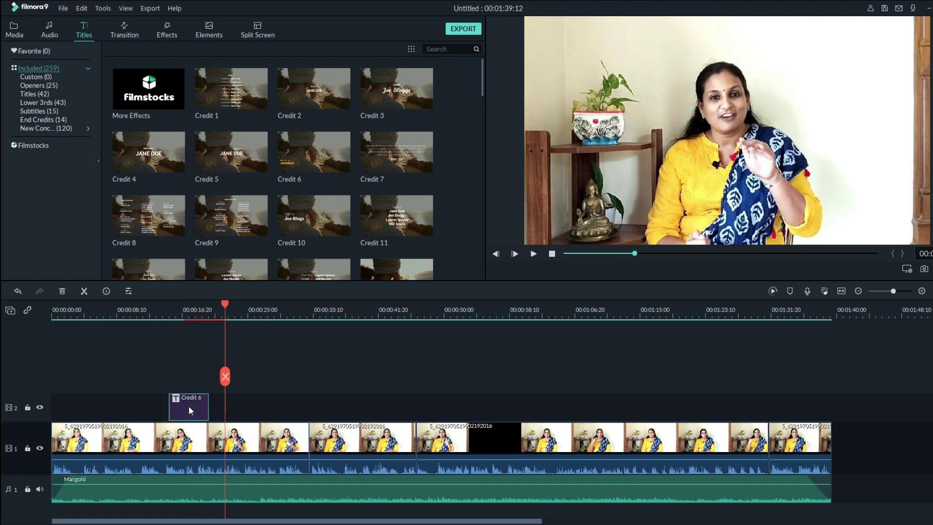
pyautogui.click(161, 317)
pyautogui.press('space')
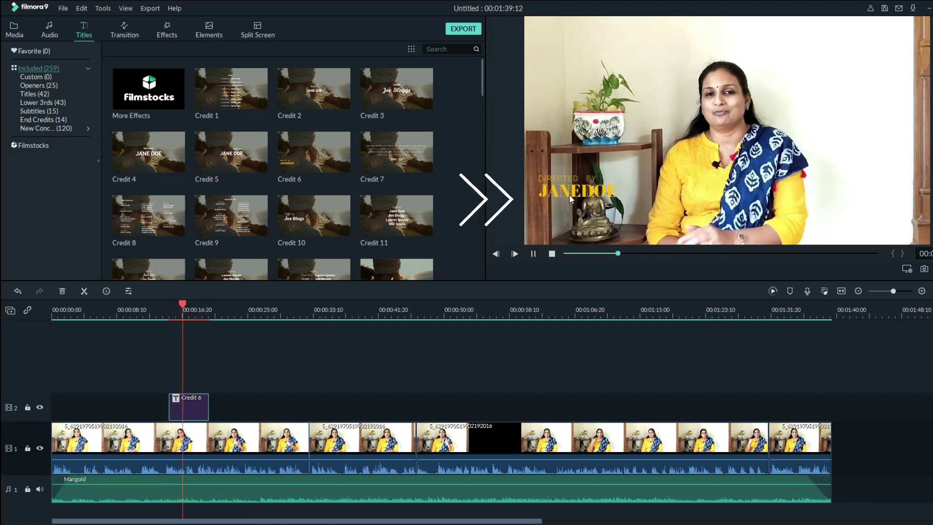
pyautogui.press('space')
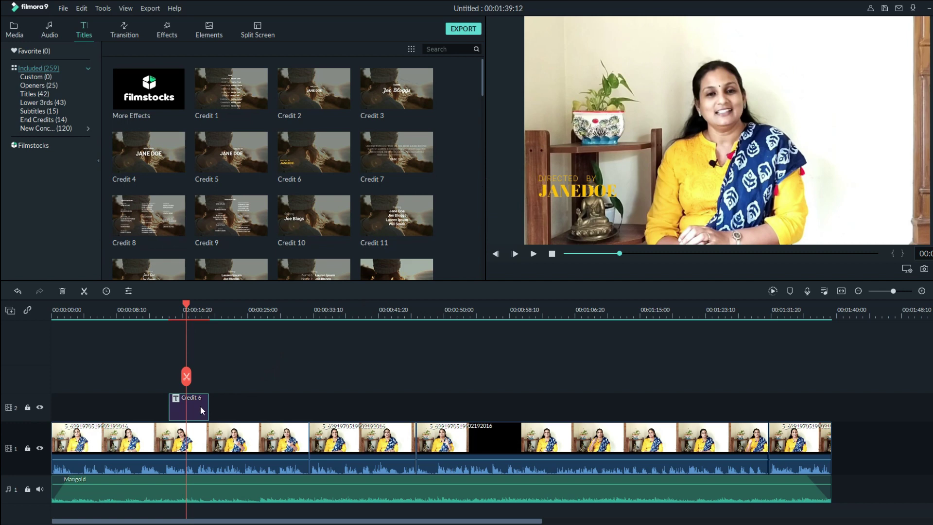
pyautogui.moveTo(200, 408); pyautogui.dragTo(206, 407)
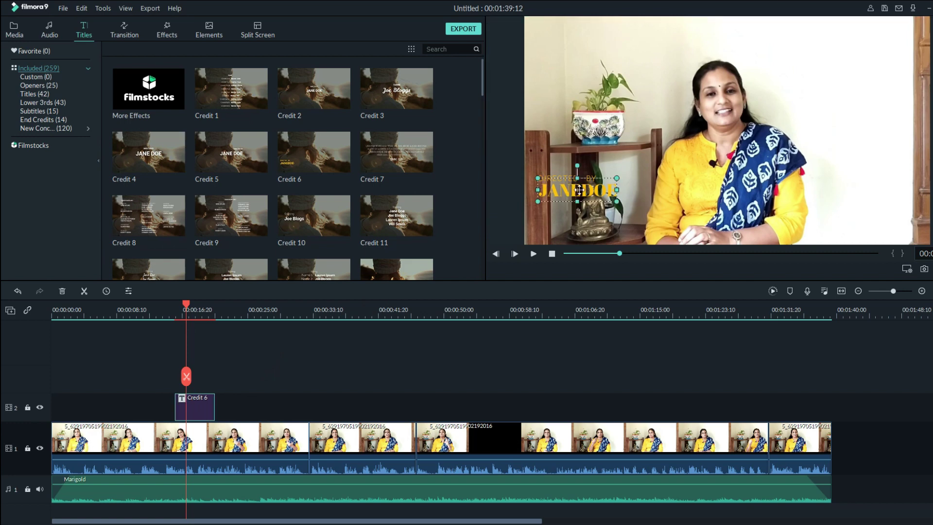
pyautogui.moveTo(572, 193); pyautogui.dragTo(585, 215)
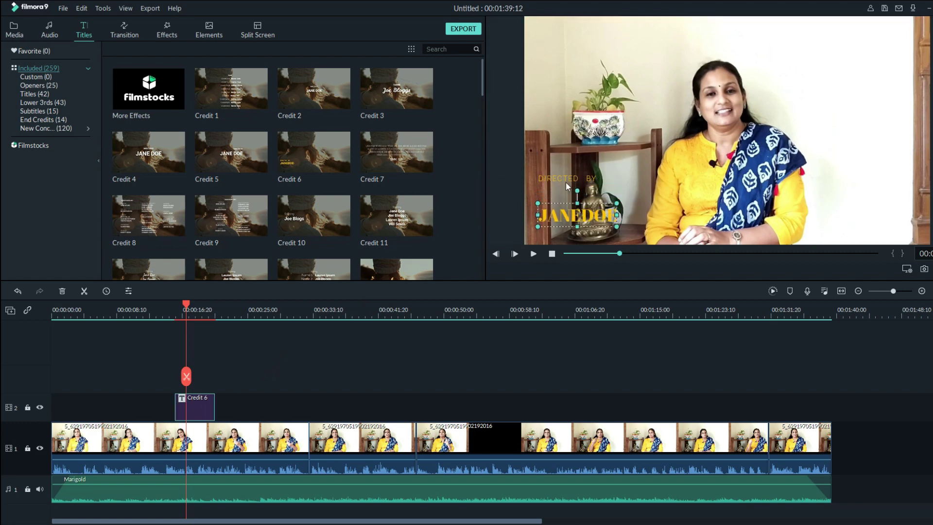
pyautogui.doubleClick(580, 214)
# Step: Replace the title text with the presenter's name and set font size 24
pyautogui.moveTo(204, 92); pyautogui.dragTo(159, 91)
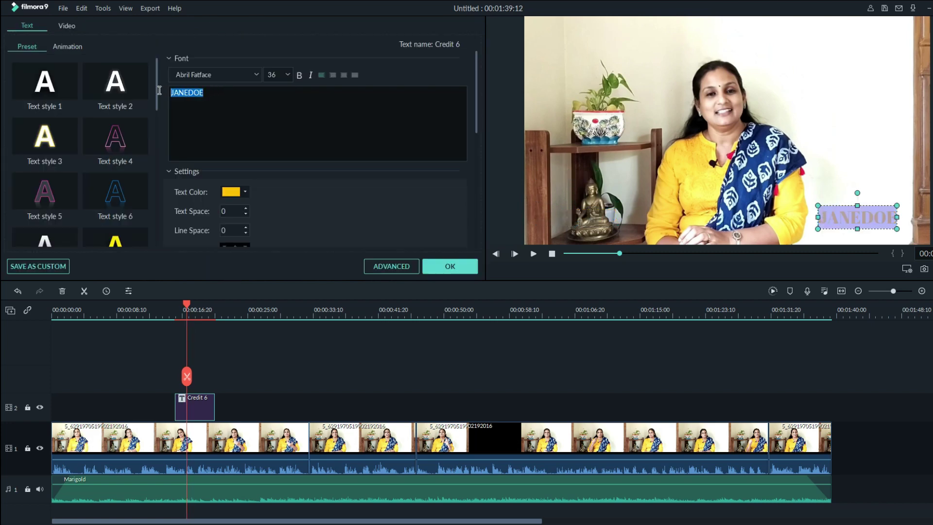
pyautogui.write('NEE')
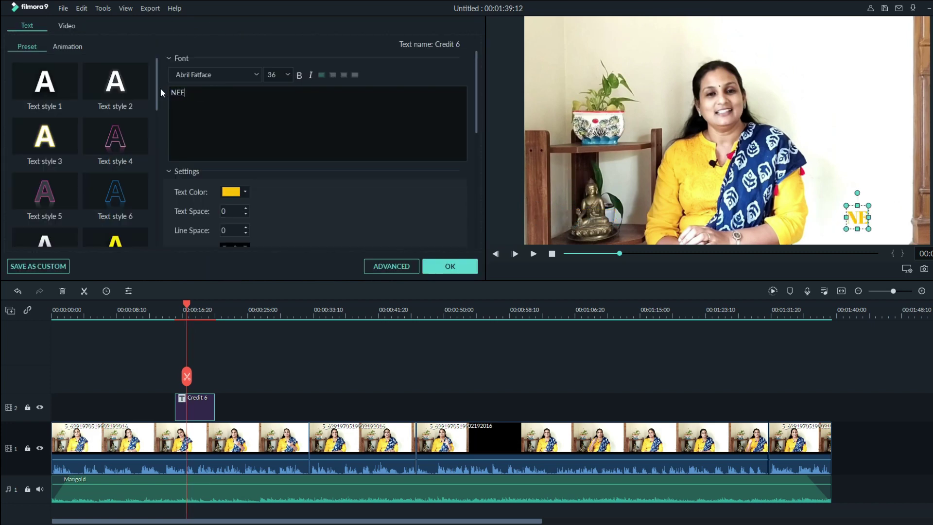
pyautogui.write('THA SAJEEV')
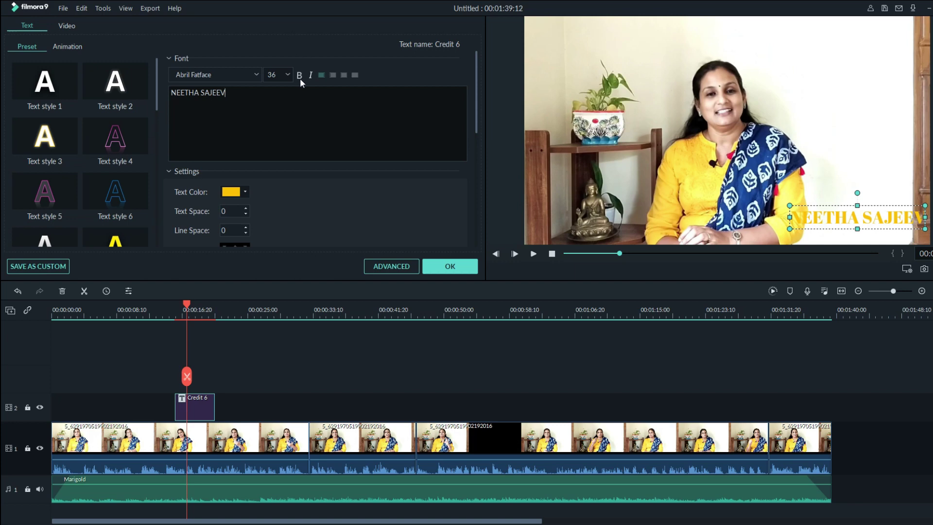
pyautogui.click(281, 75)
pyautogui.click(271, 98)
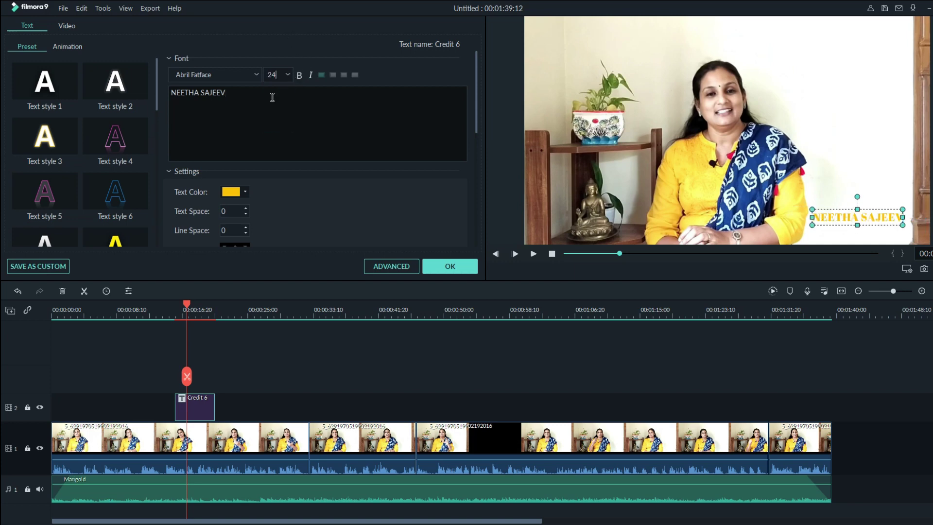
# Step: Move the name title to the lower-left of the frame and review it playing
pyautogui.click(847, 223)
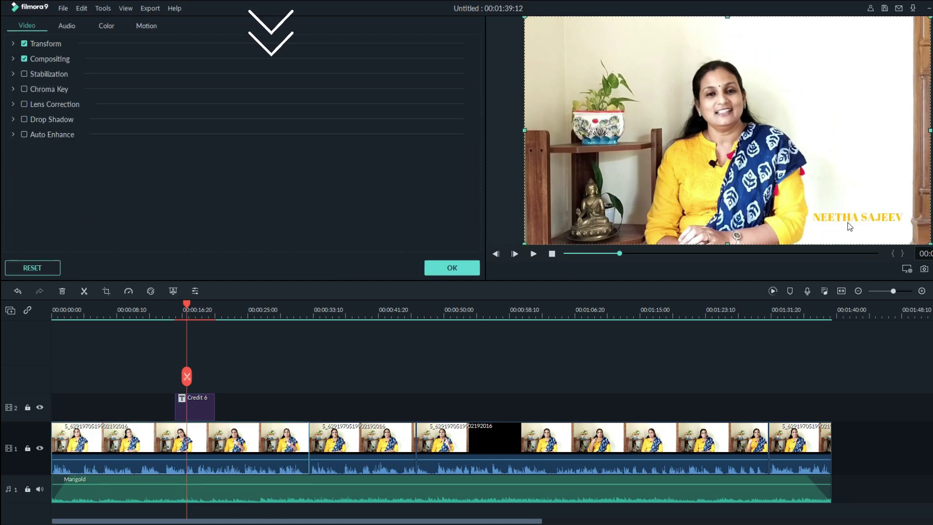
pyautogui.click(850, 218)
pyautogui.moveTo(855, 217); pyautogui.dragTo(856, 222)
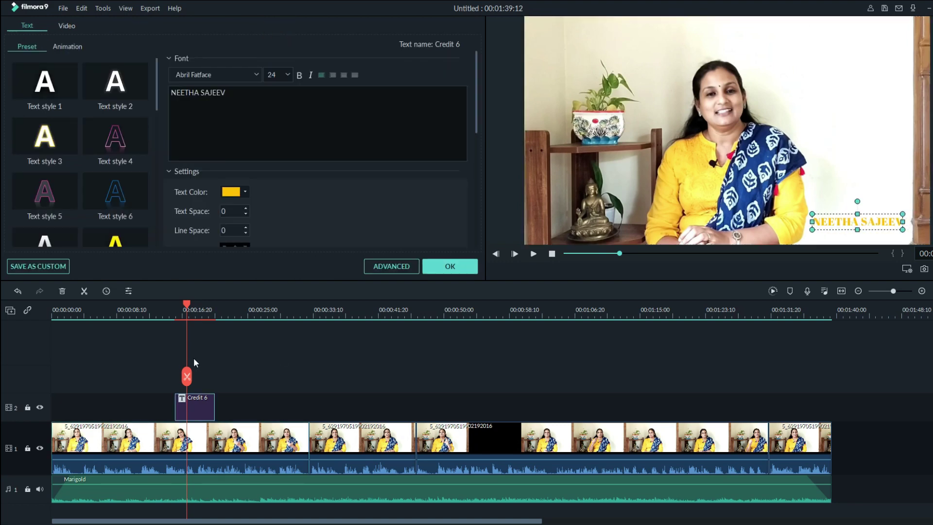
pyautogui.press('space')
pyautogui.scroll(5, 406, 386)
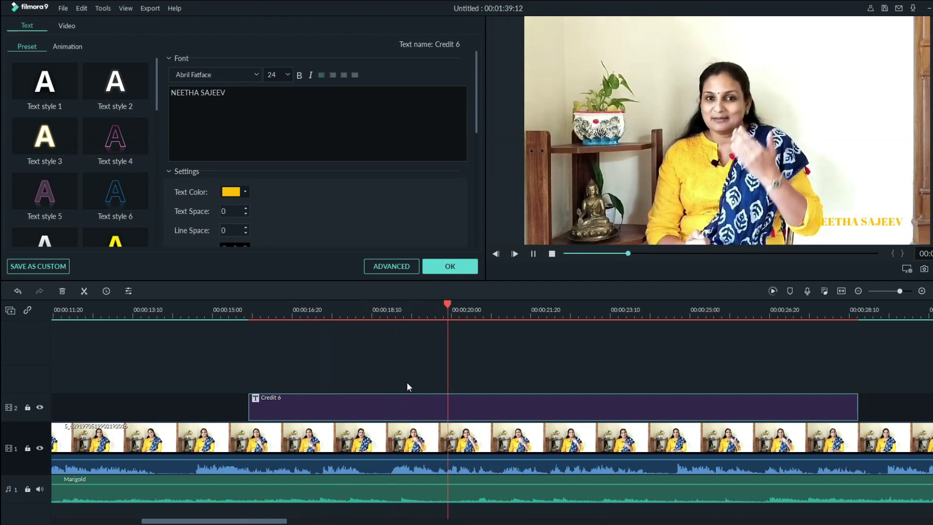
pyautogui.moveTo(885, 222); pyautogui.dragTo(607, 231)
pyautogui.click(436, 355)
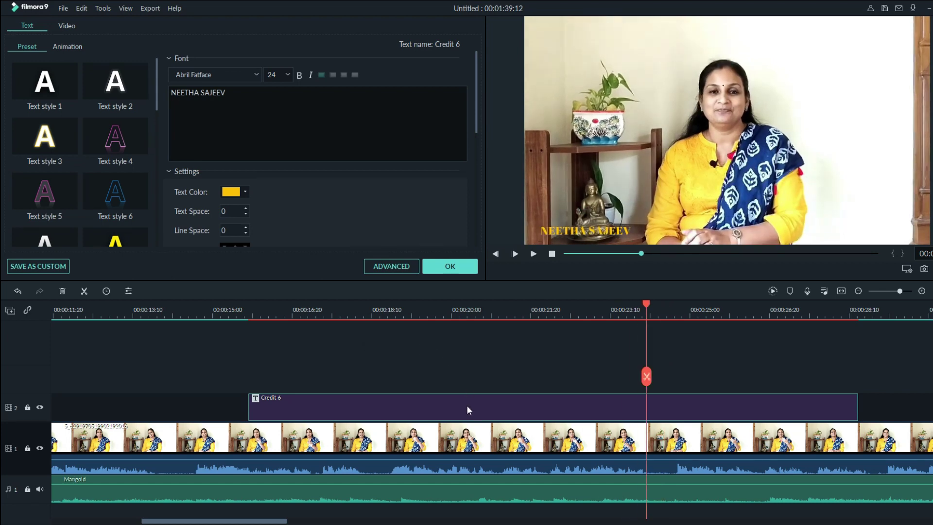
# Step: Pick orange as the text colour from the Text Color > More chooser
pyautogui.click(245, 192)
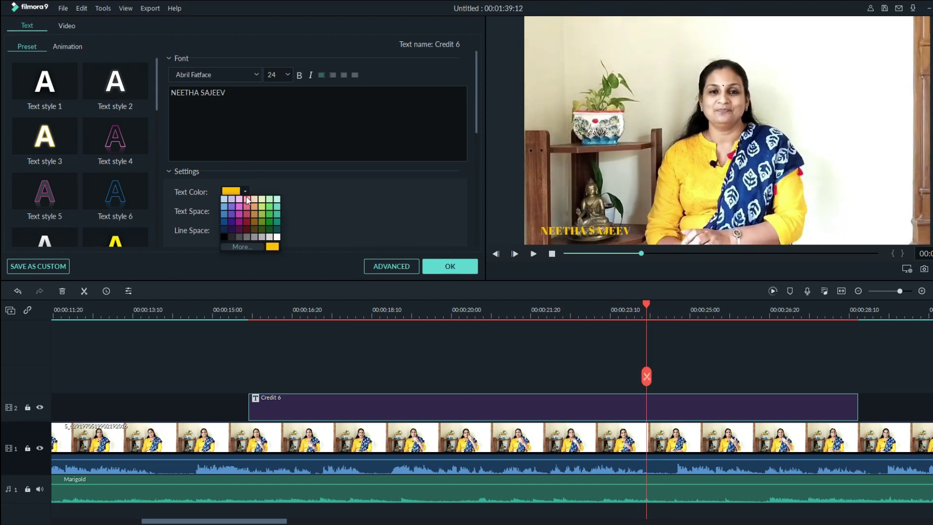
pyautogui.click(251, 247)
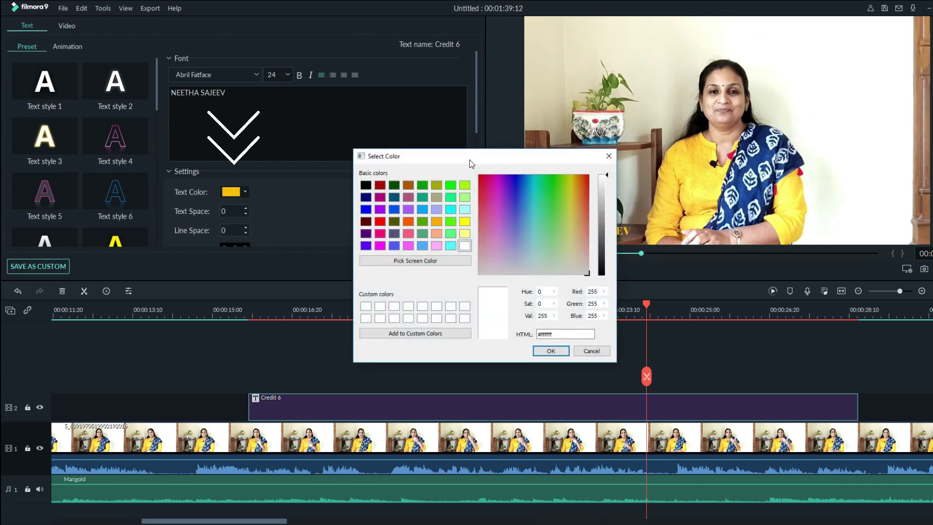
pyautogui.moveTo(470, 164); pyautogui.dragTo(317, 171)
pyautogui.click(255, 229)
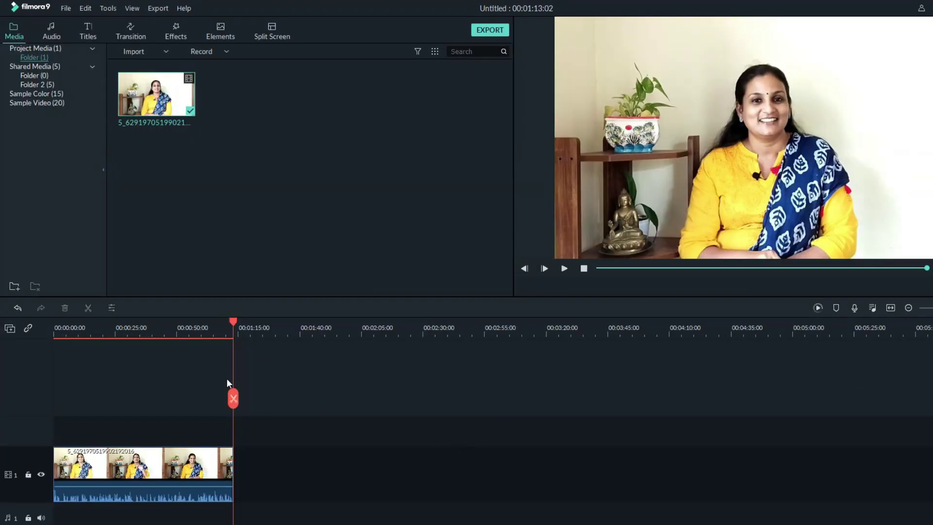
# Step: Export the project as Final3.mp4 in MP4 format at 1920x1080
pyautogui.click(247, 333)
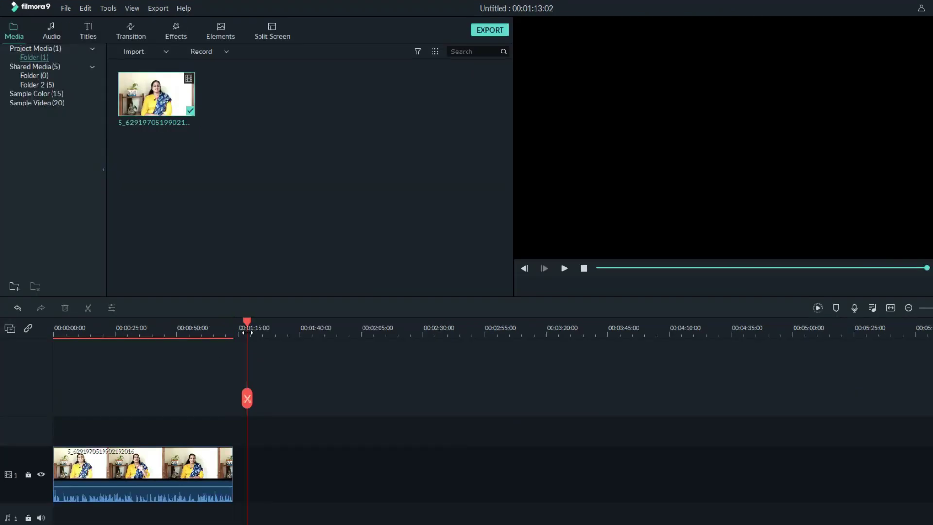
pyautogui.click(213, 334)
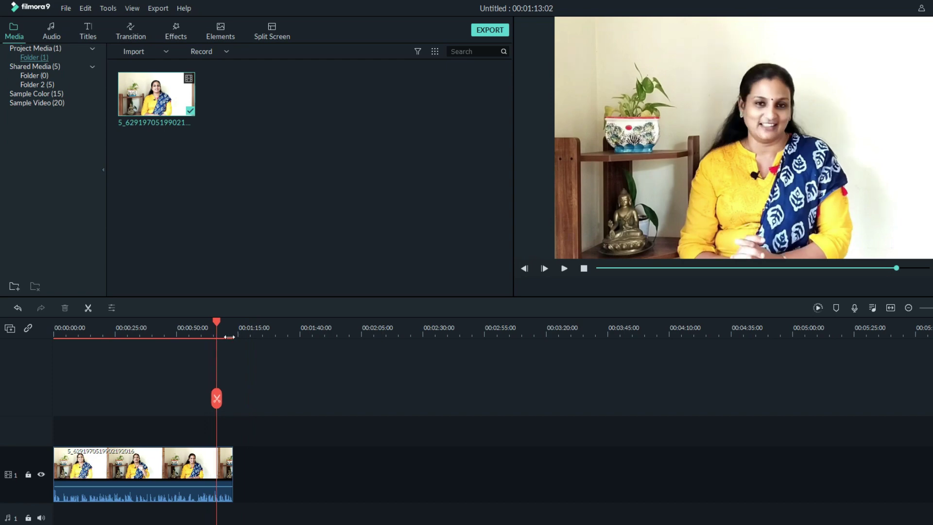
pyautogui.click(230, 335)
pyautogui.click(489, 30)
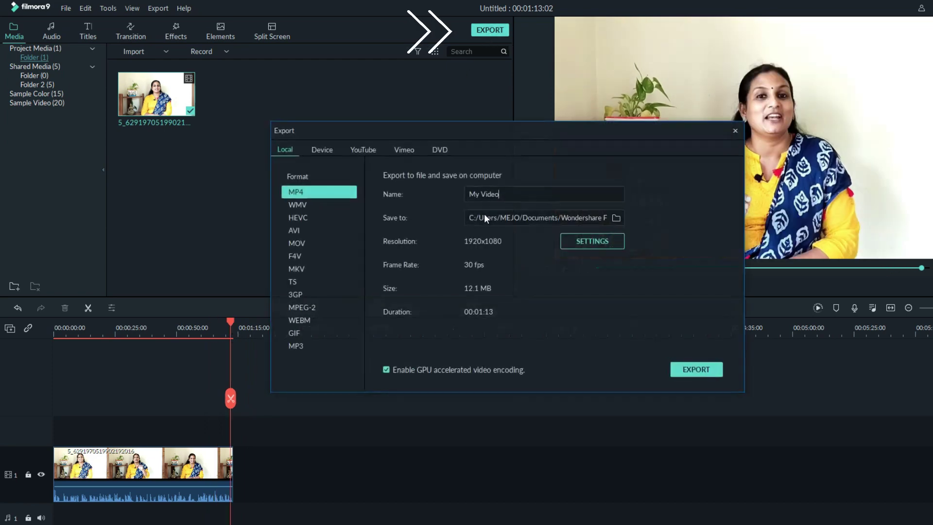
pyautogui.tripleClick(485, 194)
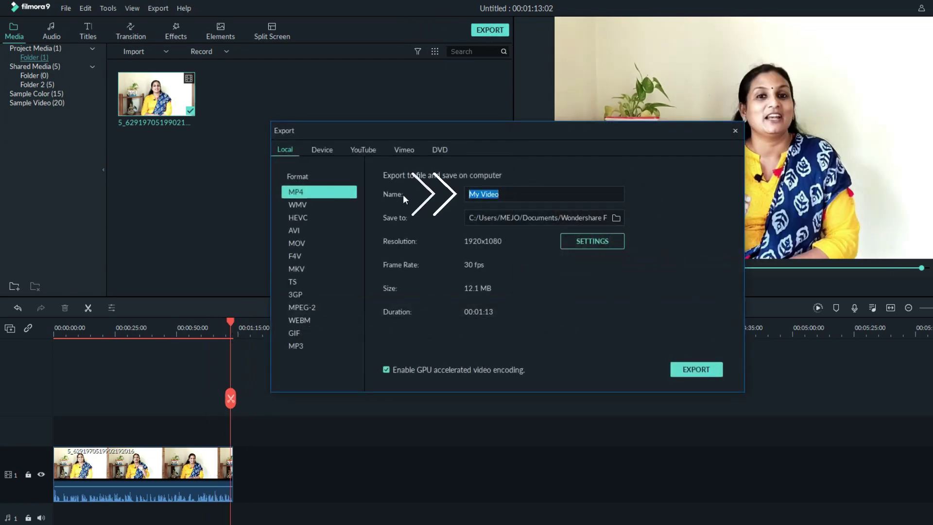
pyautogui.write('Final3')
pyautogui.click(718, 369)
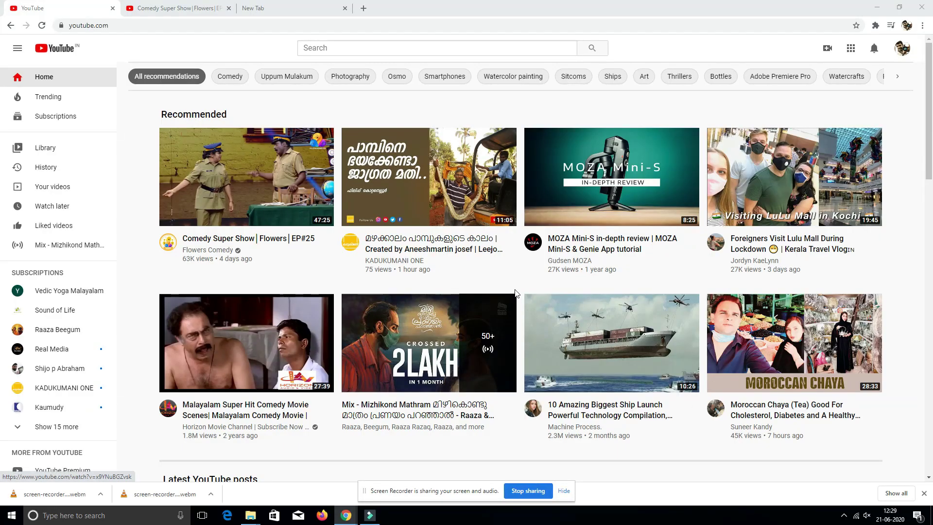
# Step: Switch YouTube to the Sound of Life account and open its channel page
pyautogui.click(903, 54)
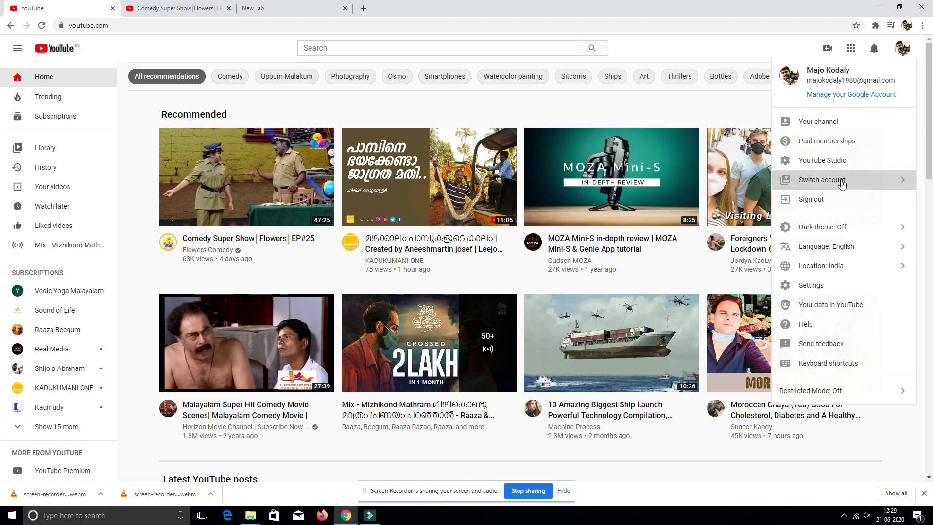
pyautogui.click(794, 180)
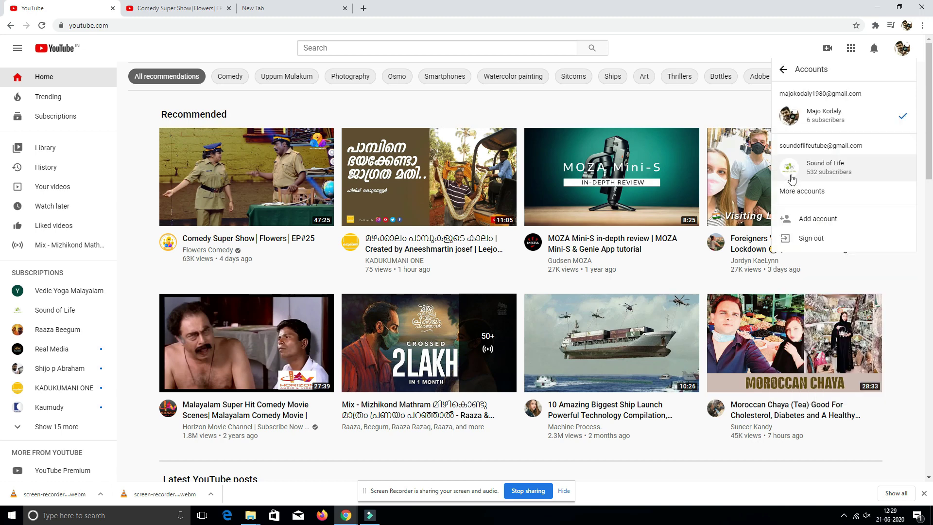
pyautogui.click(856, 164)
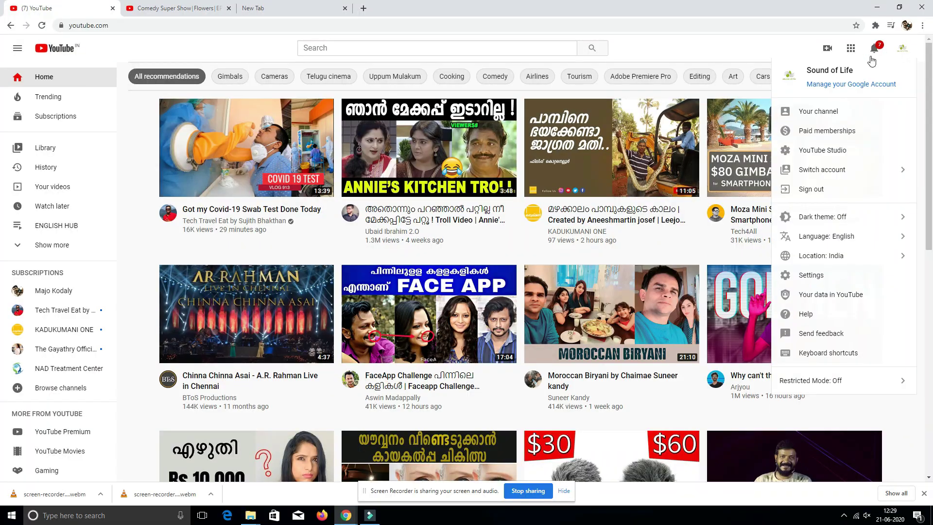
pyautogui.click(826, 111)
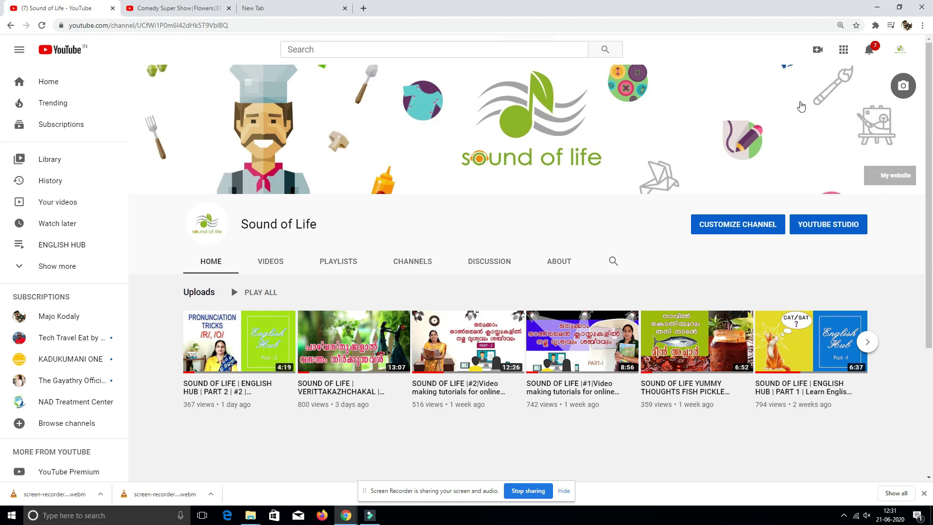
# Step: Try Go live from the Create menu, return to the channel, then choose Upload video
pyautogui.click(818, 55)
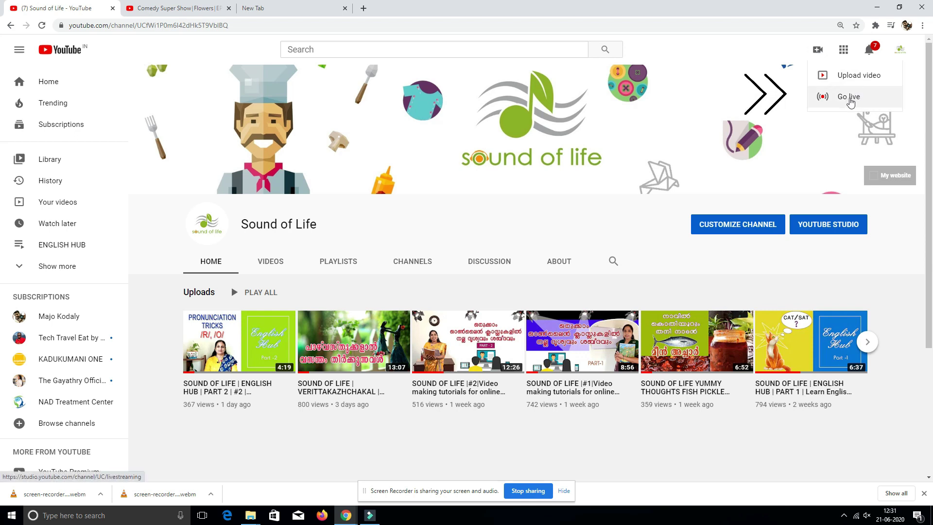
pyautogui.click(828, 100)
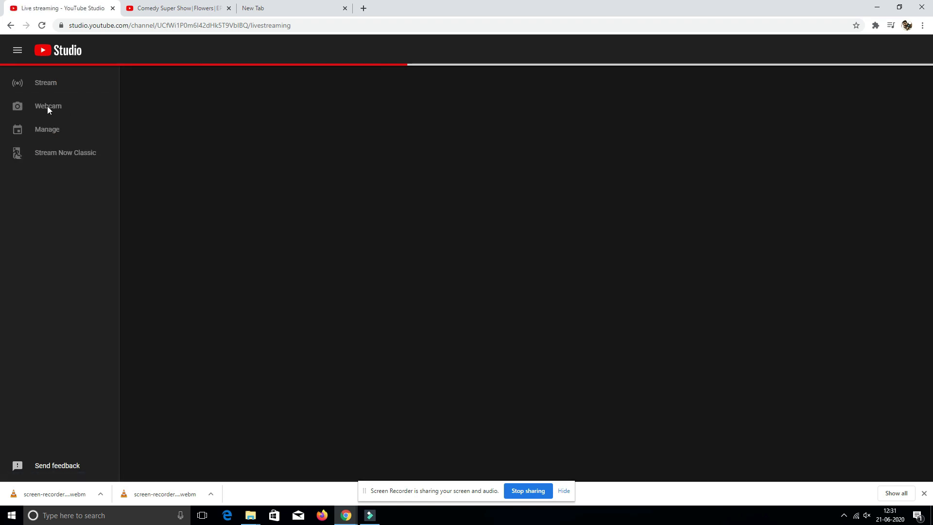
pyautogui.click(11, 25)
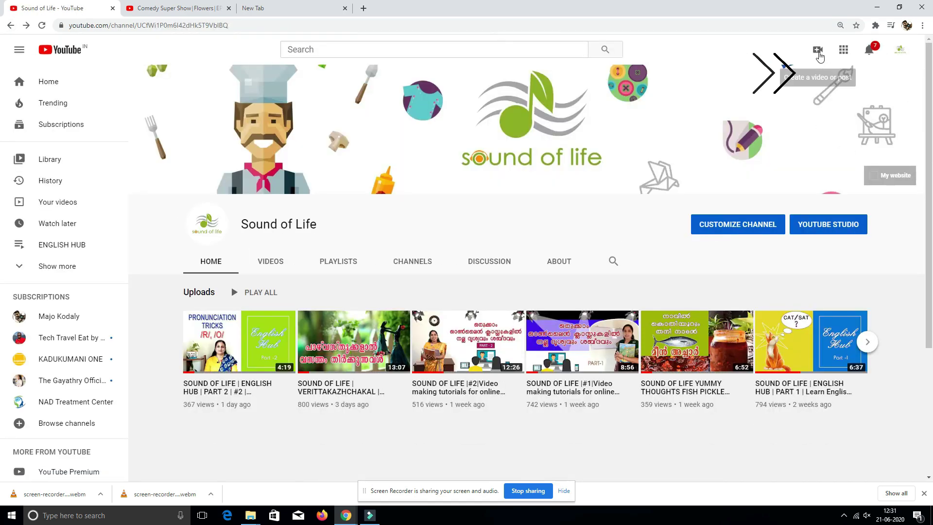
pyautogui.click(819, 50)
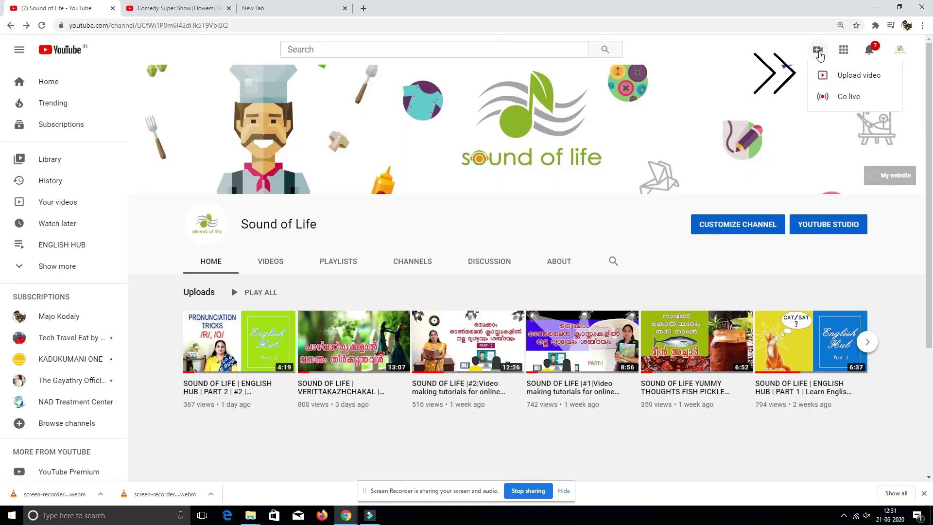
pyautogui.click(850, 81)
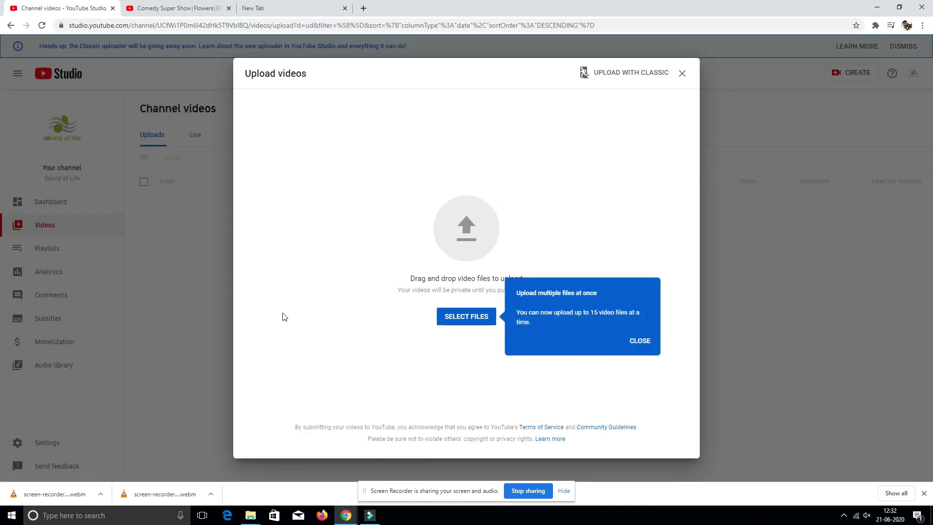
# Step: Upload Final.mp4 from Documents > Wondershare Filmora 9 > Output
pyautogui.click(463, 319)
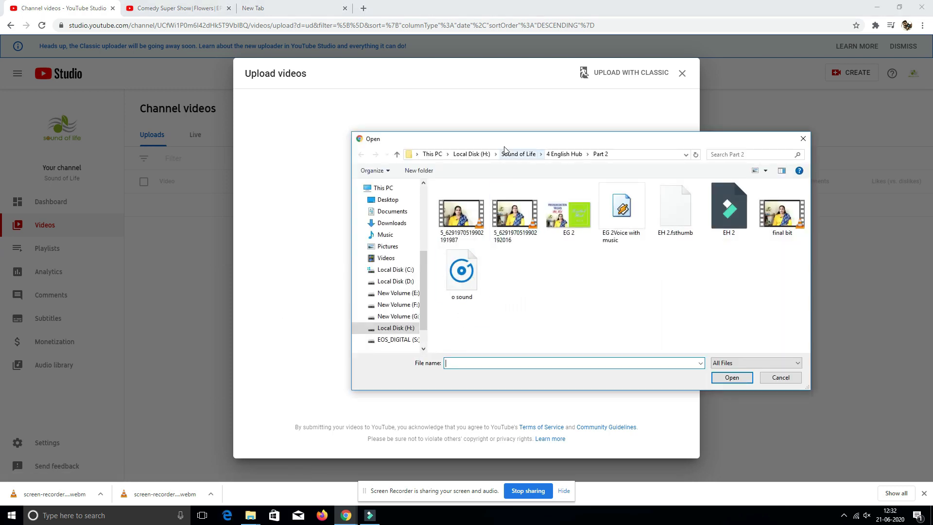
pyautogui.click(432, 154)
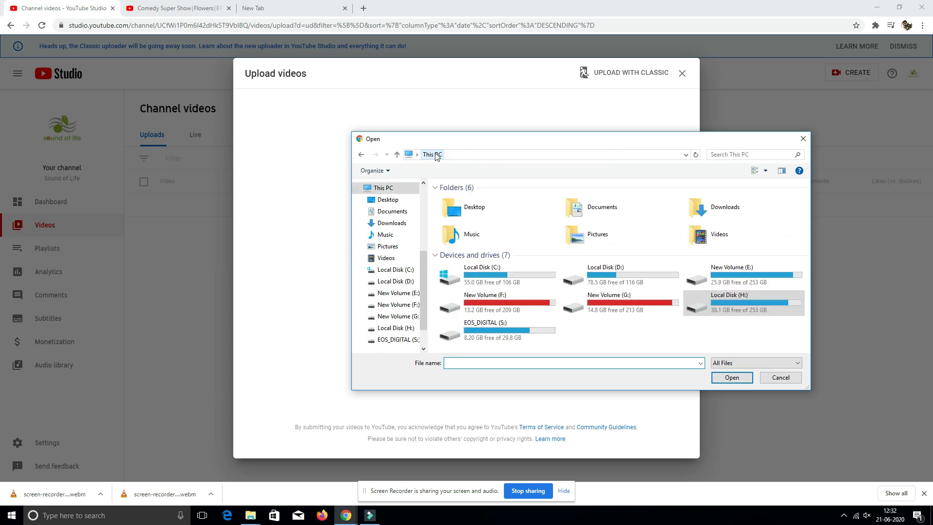
pyautogui.click(391, 223)
pyautogui.click(392, 211)
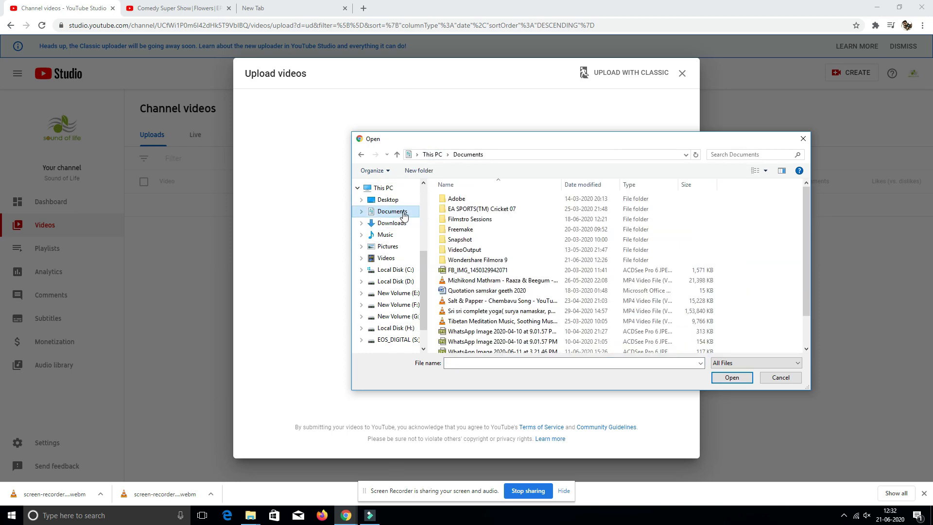
pyautogui.doubleClick(470, 259)
pyautogui.doubleClick(467, 229)
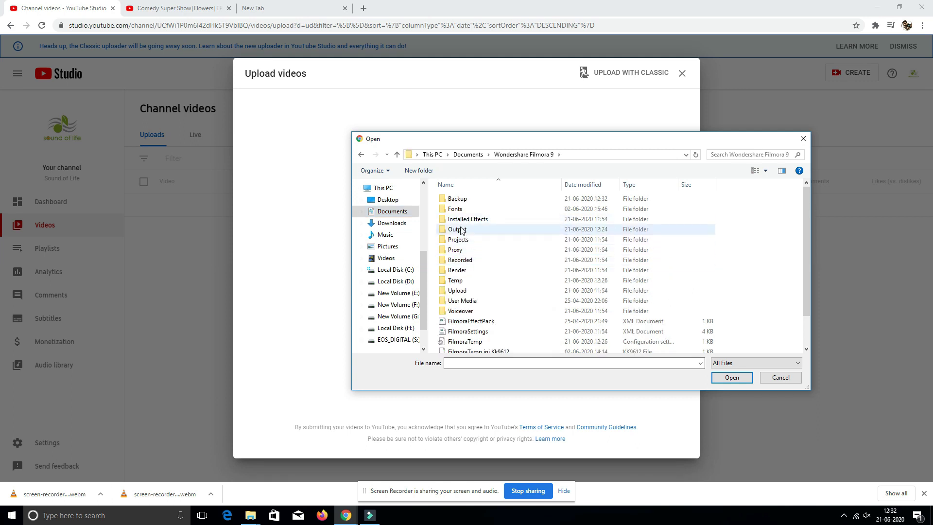
pyautogui.click(464, 207)
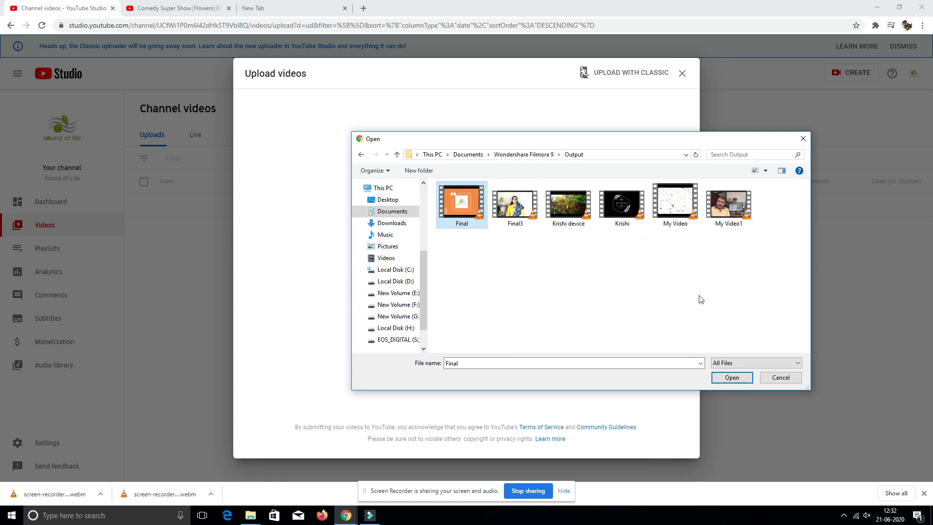
pyautogui.click(731, 378)
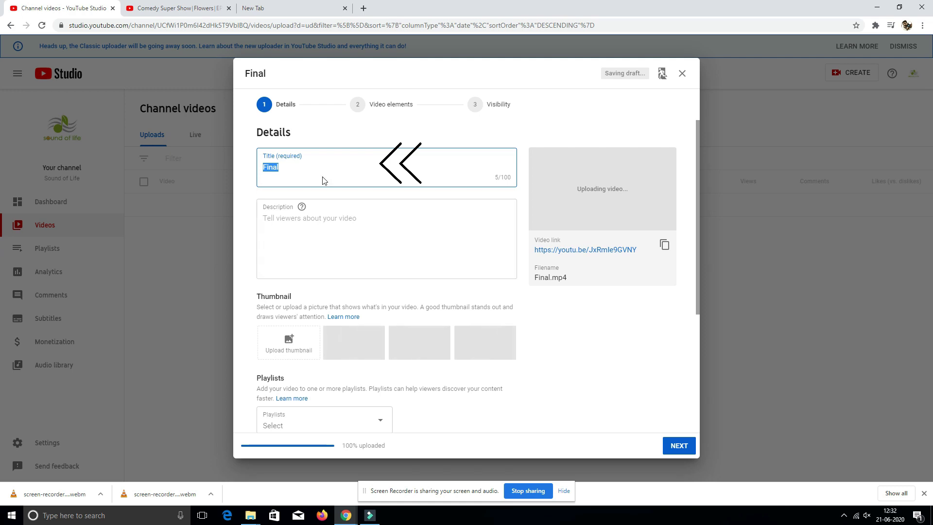
# Step: Retitle the video 'HUB PART 2 I ENGLISH TIPS' and start the description
pyautogui.write('SOUND OF LIFE I ENGLISH')
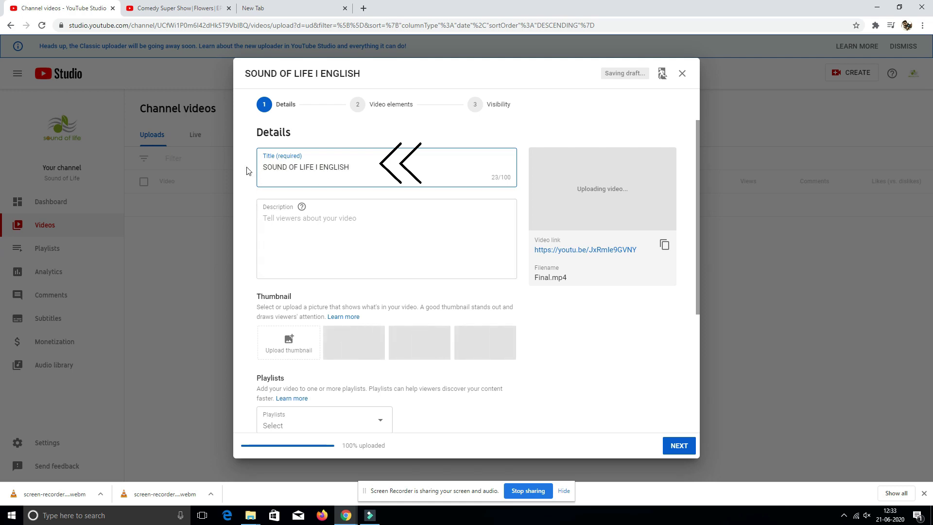
pyautogui.write('HUB PART 2 I EN')
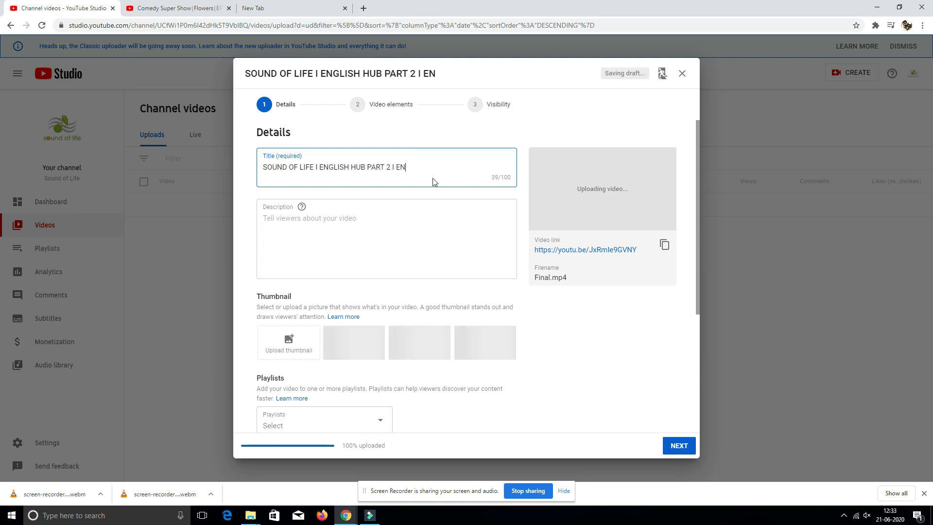
pyautogui.write('GLISH TIPS')
pyautogui.click(410, 234)
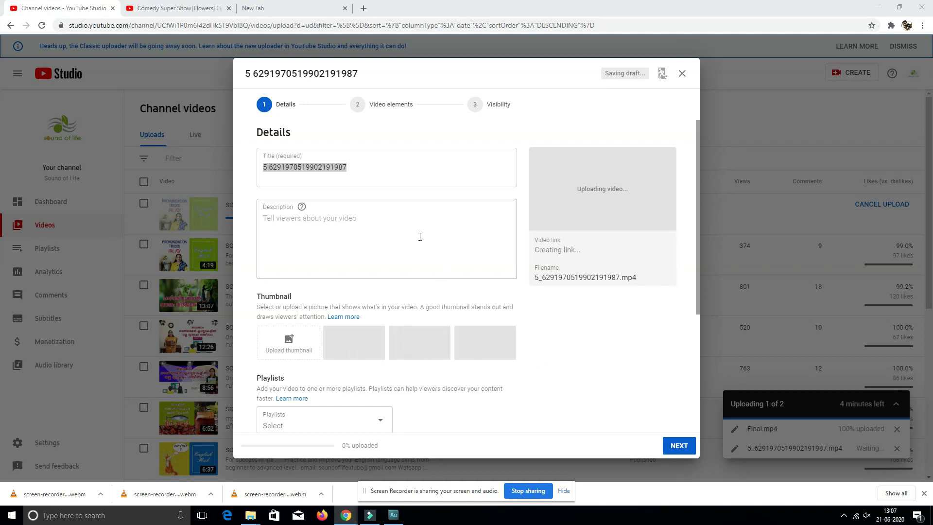
pyautogui.click(418, 235)
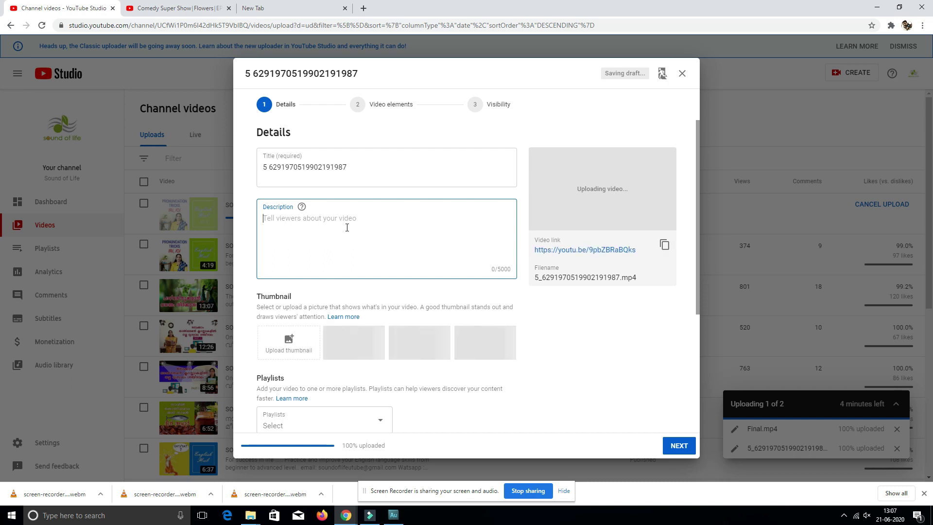
# Step: Set the EG 2 image as the custom thumbnail and advance to Video elements
pyautogui.click(289, 340)
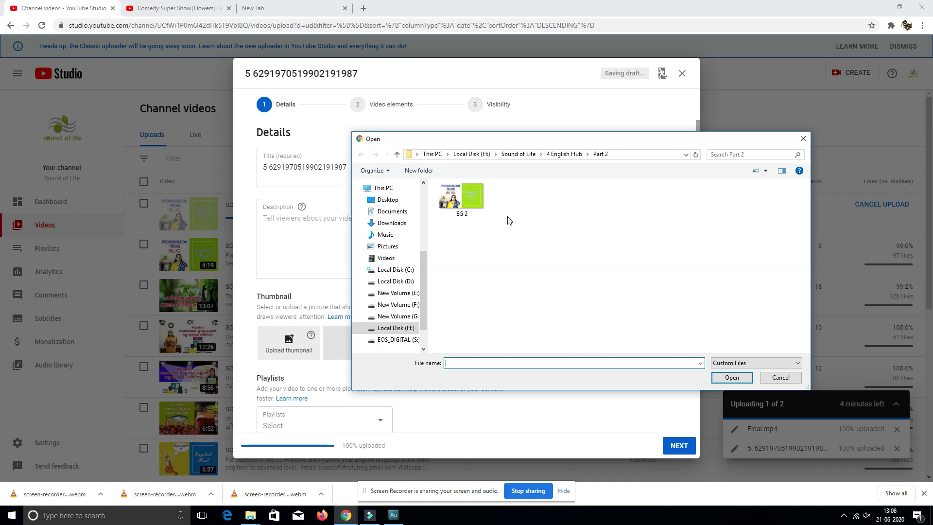
pyautogui.click(468, 199)
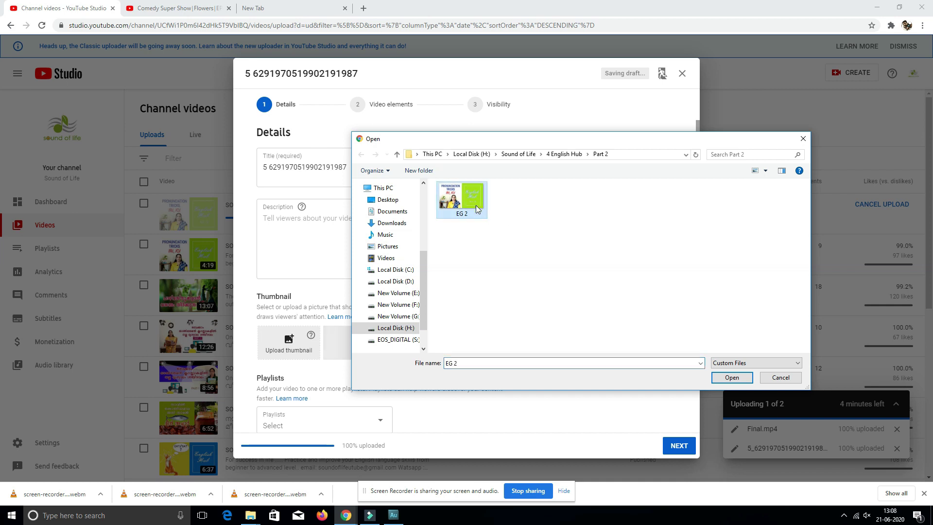
pyautogui.click(732, 378)
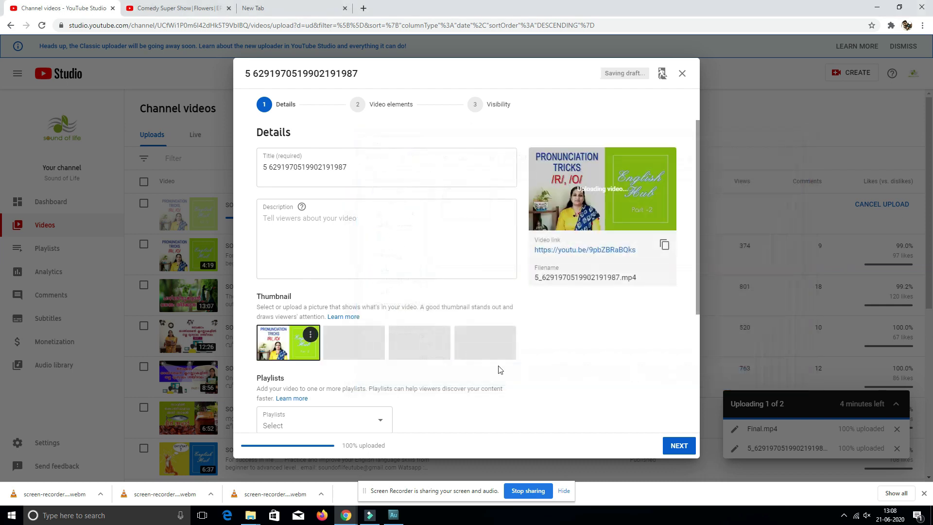
pyautogui.click(667, 444)
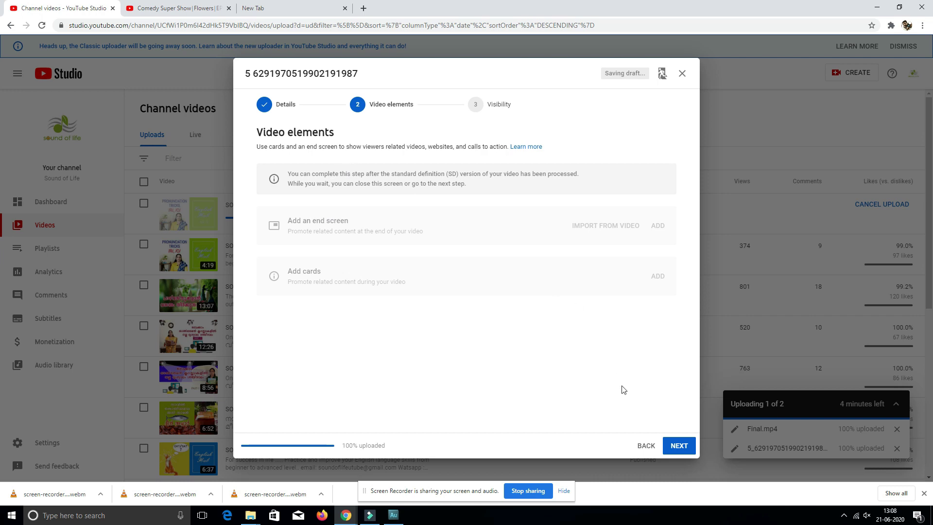
# Step: Set visibility to Private, then play the channel's English Hub Part 2 video
pyautogui.click(677, 452)
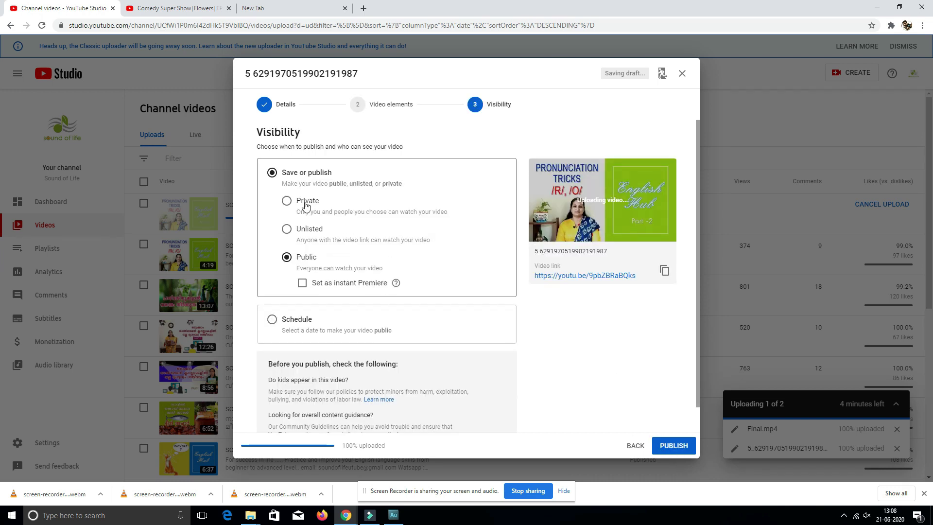
pyautogui.click(305, 205)
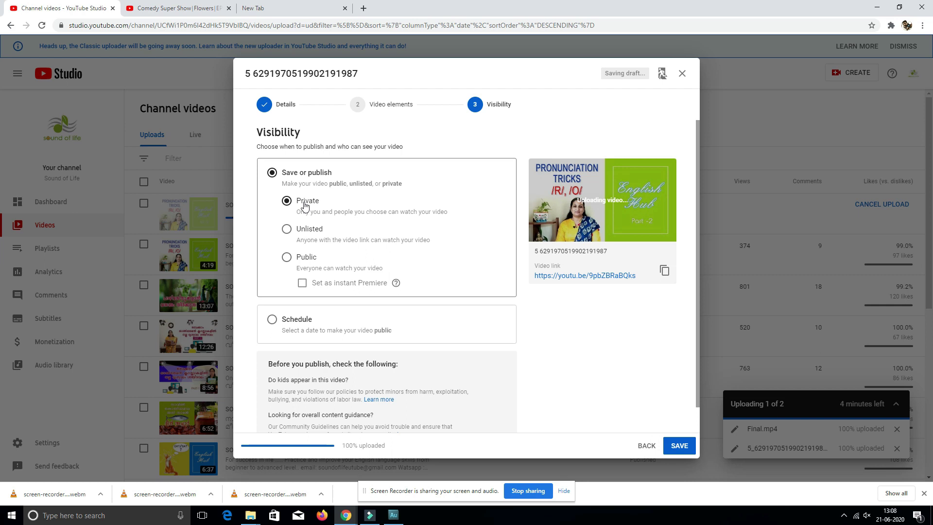
pyautogui.click(314, 240)
pyautogui.click(315, 258)
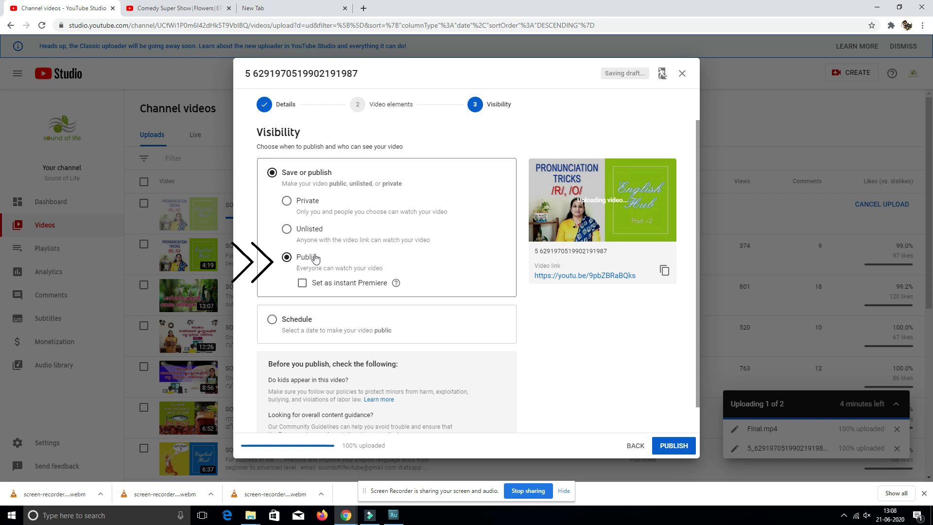
pyautogui.click(302, 206)
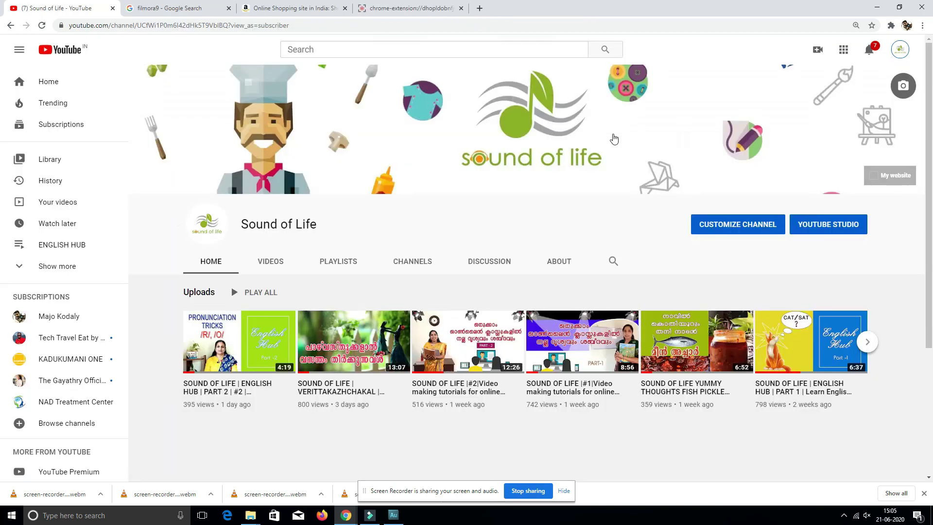
pyautogui.moveTo(243, 345)
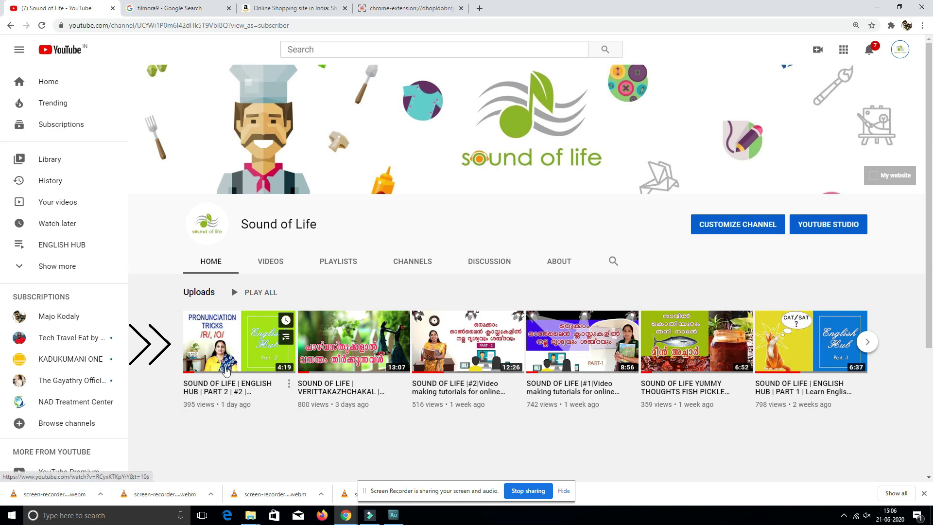
pyautogui.click(226, 370)
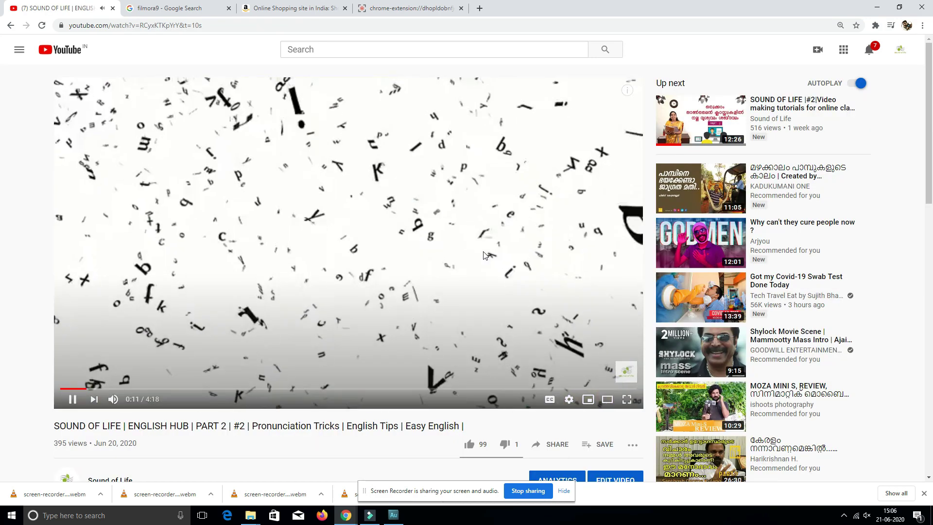